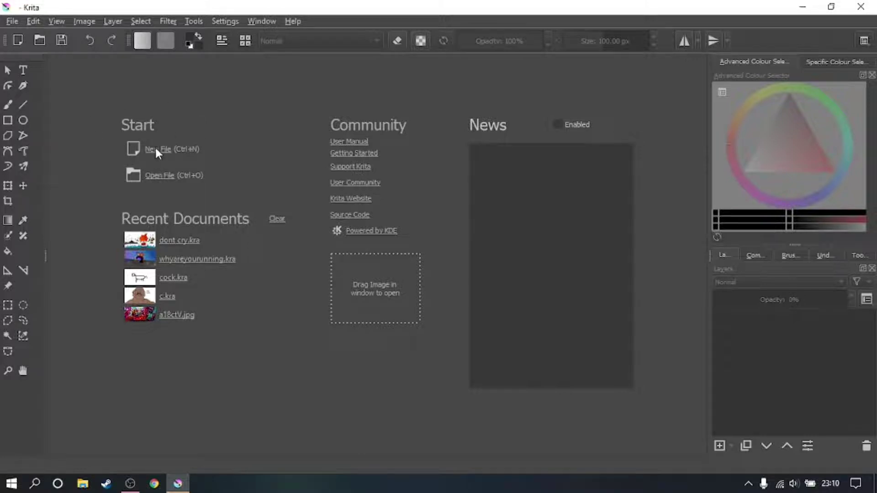
# - Create a new custom document of 1920 × 1080 pixels at 600 ppi in RGB/Alpha
pyautogui.click(156, 148)
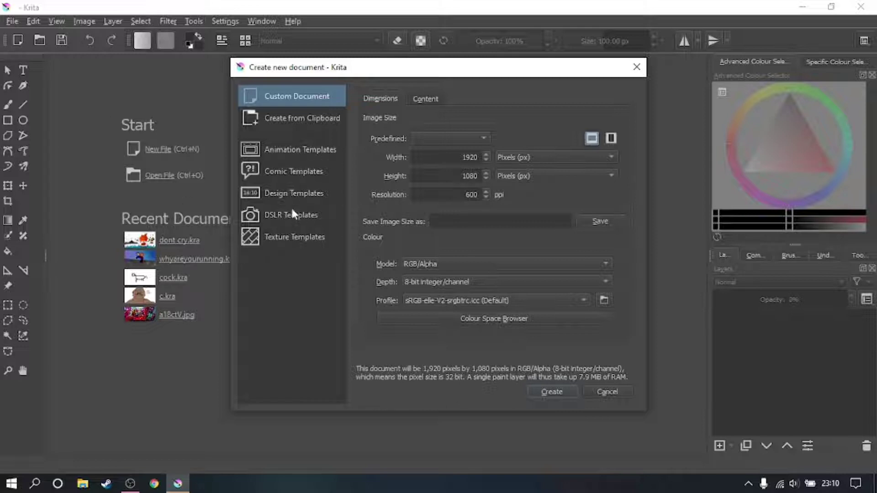
pyautogui.click(554, 394)
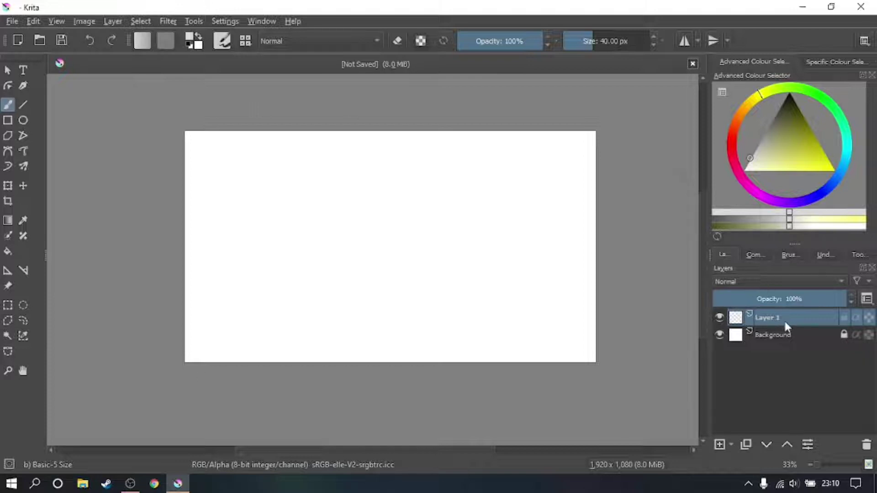
pyautogui.click(721, 334)
pyautogui.click(720, 334)
# - Switch to Chrome to look at the YouTube video page's dark layout, and return to Krita
pyautogui.click(156, 484)
pyautogui.click(76, 58)
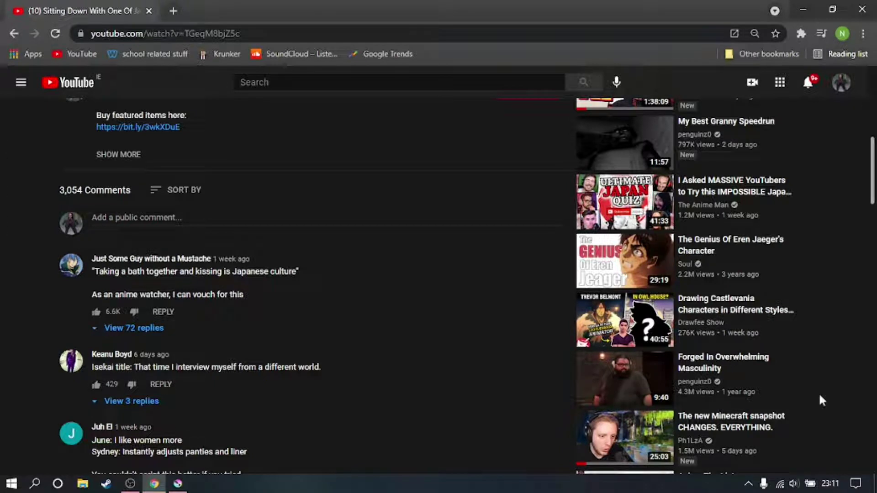
pyautogui.click(807, 5)
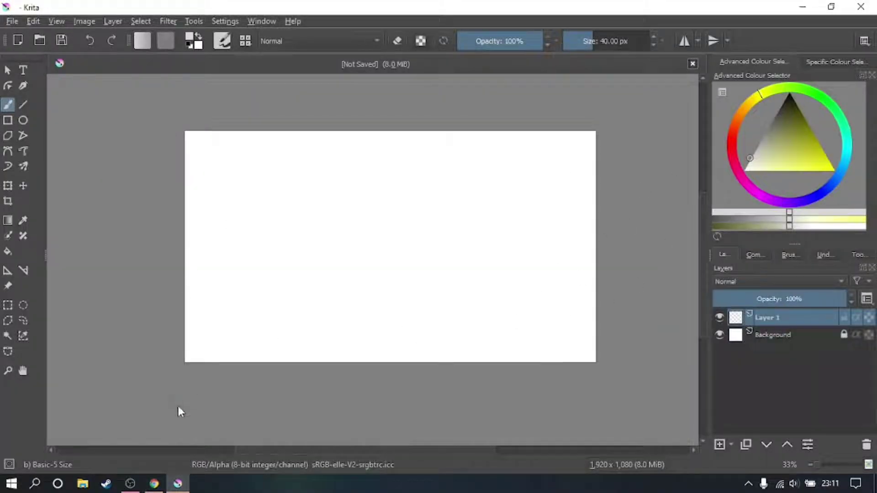
# - Import the YouTube page screenshot from the Captures folder in Videos into the document as a new layer
pyautogui.click(77, 484)
pyautogui.click(349, 143)
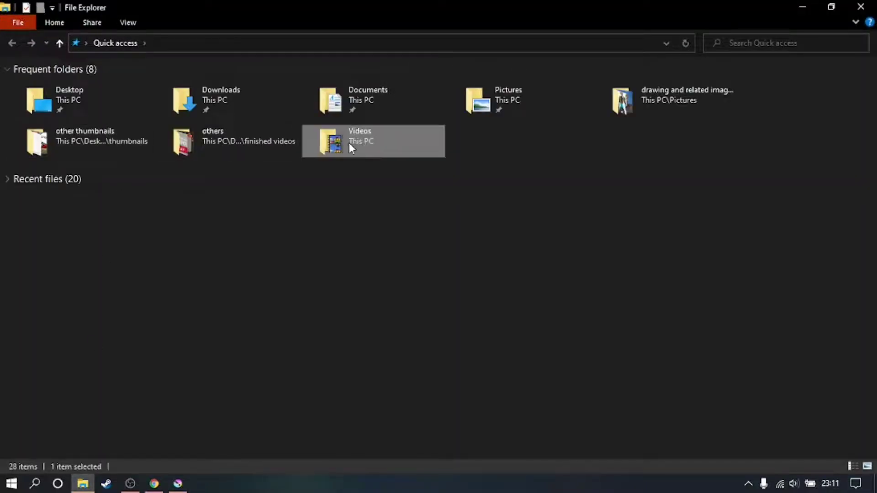
pyautogui.doubleClick(349, 142)
pyautogui.click(831, 6)
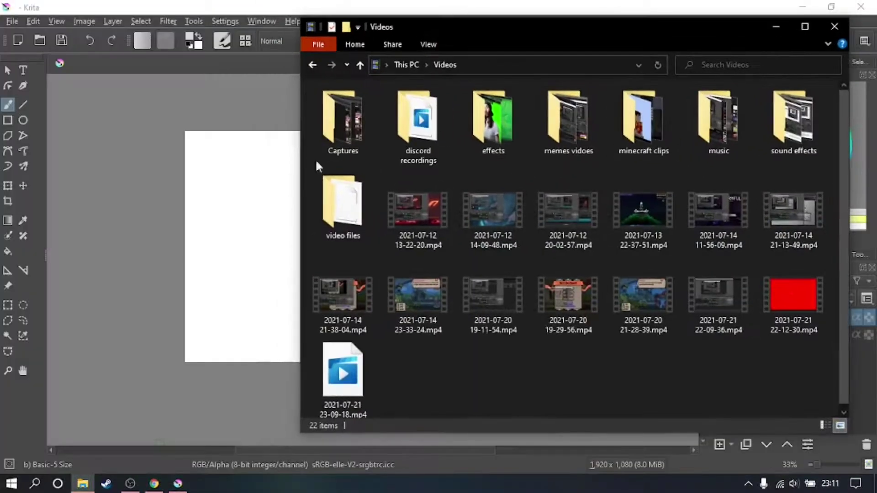
pyautogui.doubleClick(343, 136)
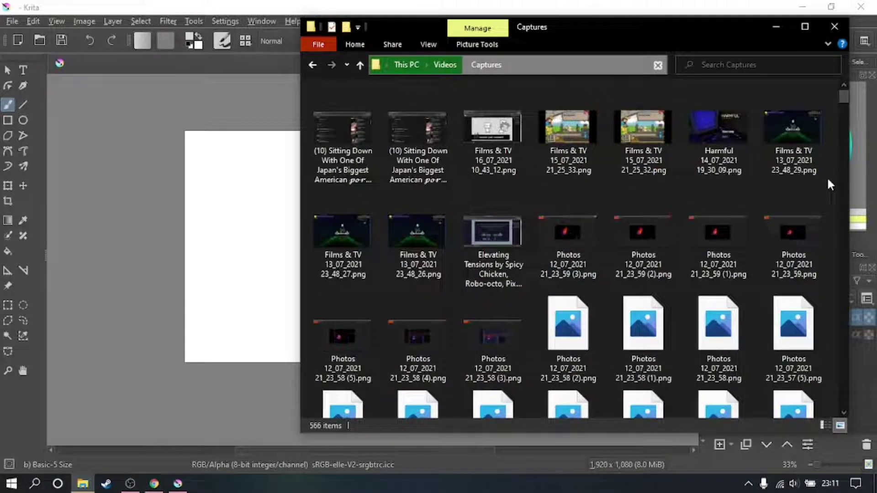
pyautogui.moveTo(349, 127); pyautogui.dragTo(282, 212)
pyautogui.click(286, 215)
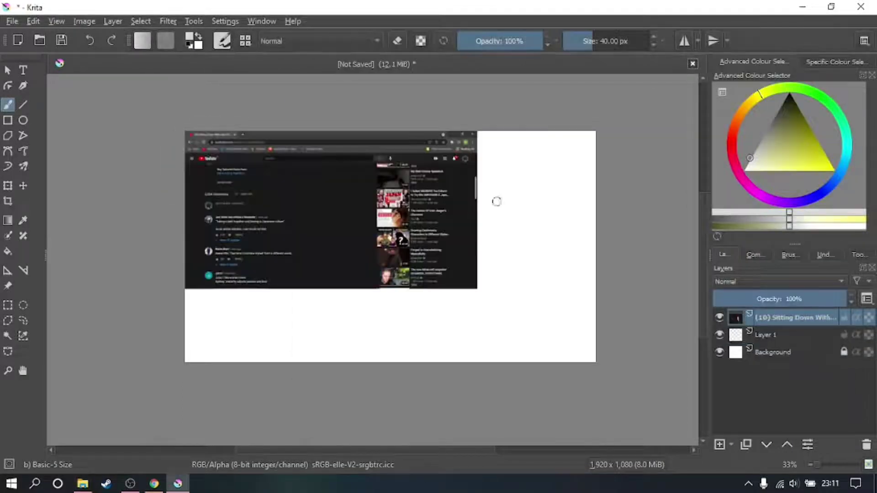
# - Sample the dark grey YouTube page background from the screenshot as the foreground colour
pyautogui.scroll(6, 496, 201)
pyautogui.scroll(-2, 488, 241)
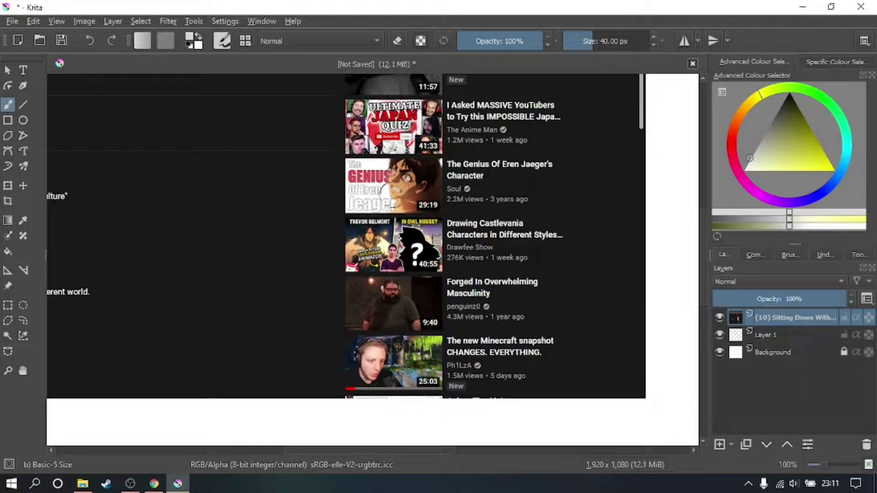
pyautogui.scroll(-2, 512, 252)
pyautogui.scroll(2, 458, 229)
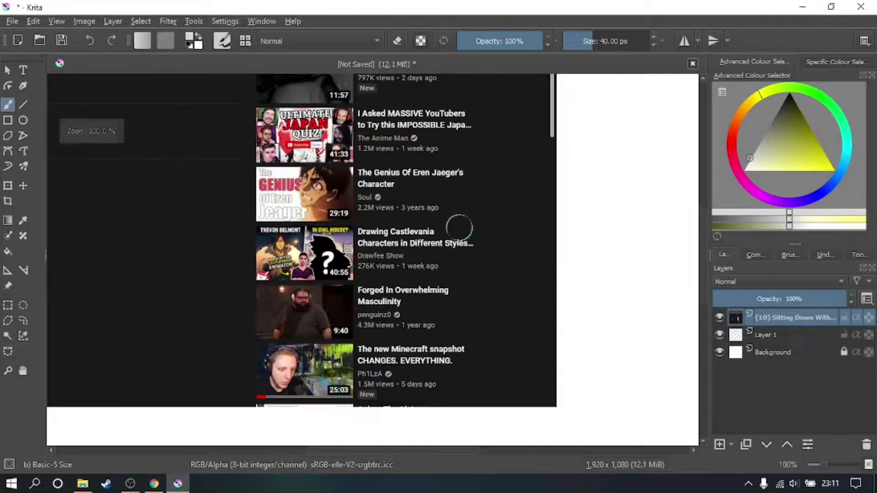
pyautogui.keyDown('ctrl'); pyautogui.click(546, 304); pyautogui.keyUp('ctrl')
# - Paint a test stroke with the sampled colour around the screenshot's lower right corner, and undo it
pyautogui.scroll(-4, 541, 306)
pyautogui.moveTo(415, 197)
pyautogui.mouseDown()
pyautogui.moveTo(407, 290)
pyautogui.moveTo(391, 276)
pyautogui.moveTo(363, 295)
pyautogui.moveTo(392, 278)
pyautogui.mouseUp()
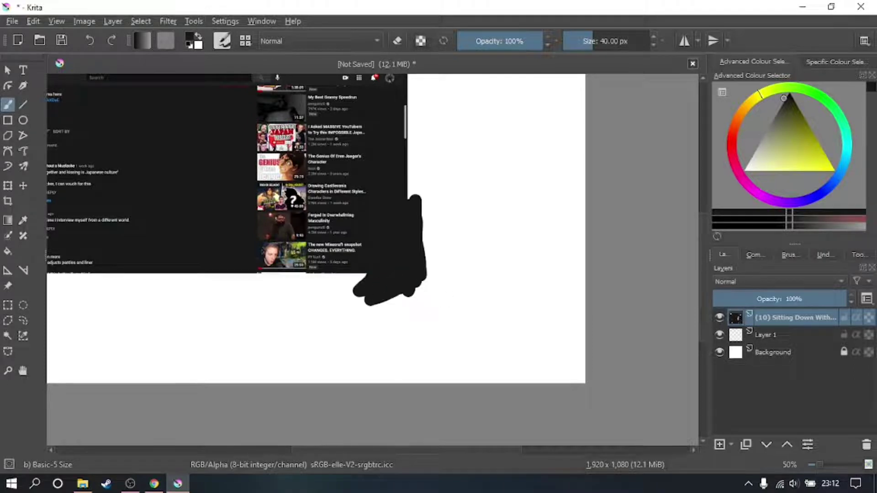
pyautogui.hotkey('ctrl', 'z')
# - Fill the empty area of Layer 1 around the screenshot with the sampled dark grey using the Fill tool
pyautogui.click(760, 333)
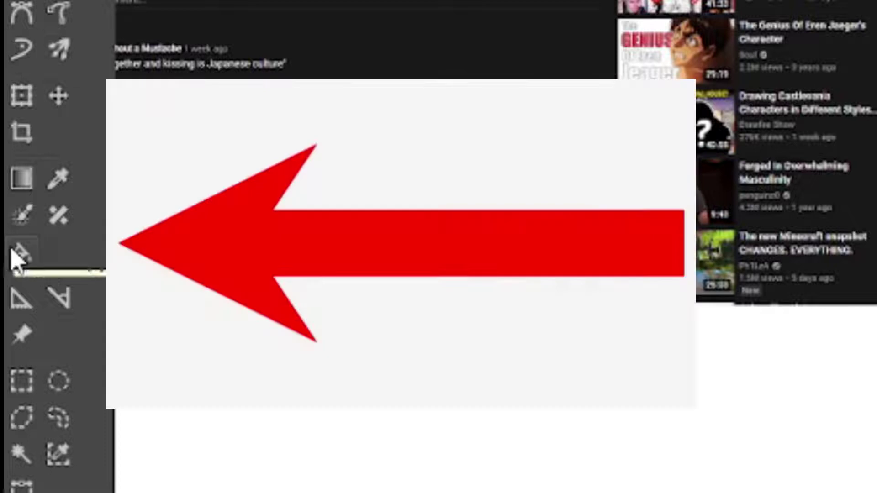
pyautogui.click(21, 251)
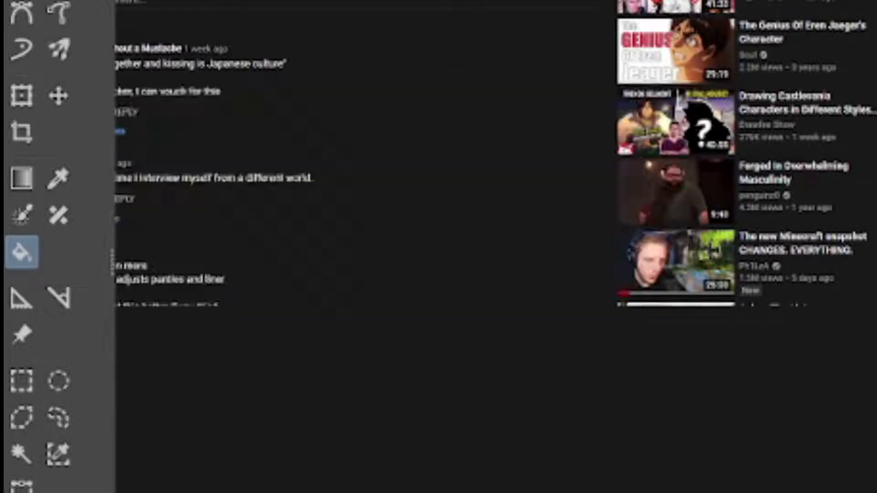
pyautogui.press('-')
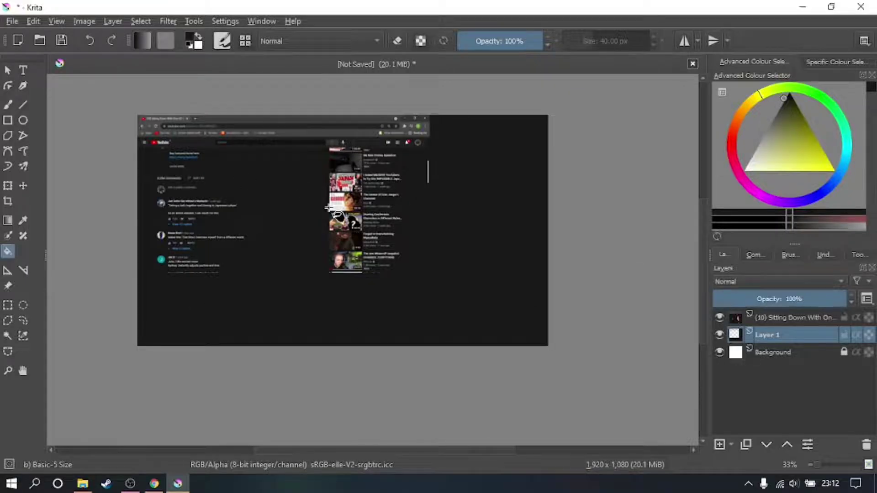
# - Examine how the dark fill blends with the screenshot's edges, toggling the screenshot layer's visibility to compare
pyautogui.scroll(4, 328, 208)
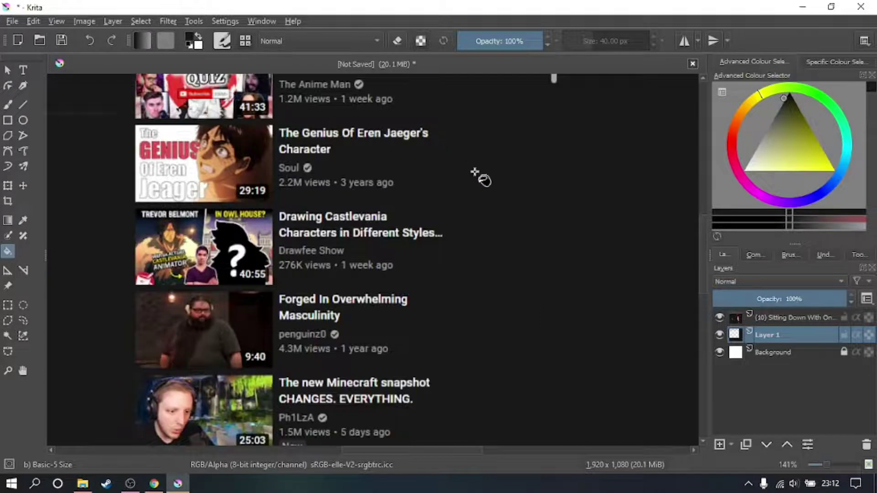
pyautogui.scroll(-5, 305, 235)
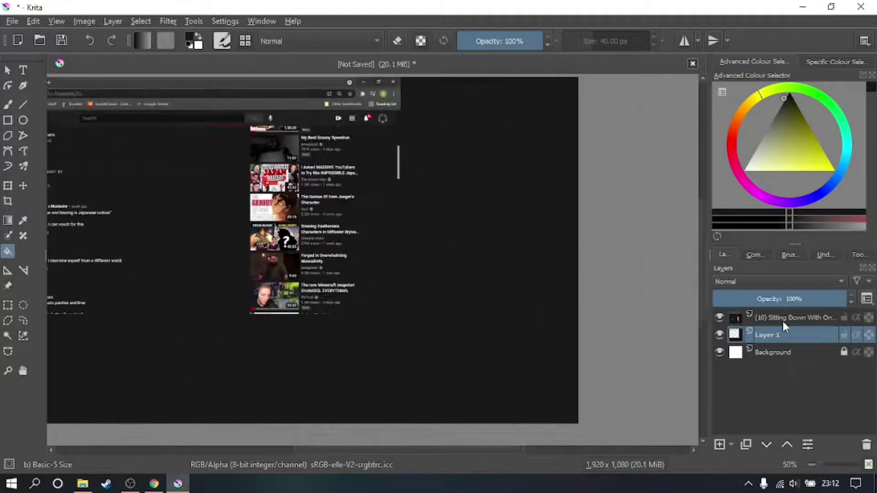
pyautogui.click(730, 320)
pyautogui.click(720, 317)
pyautogui.click(720, 317)
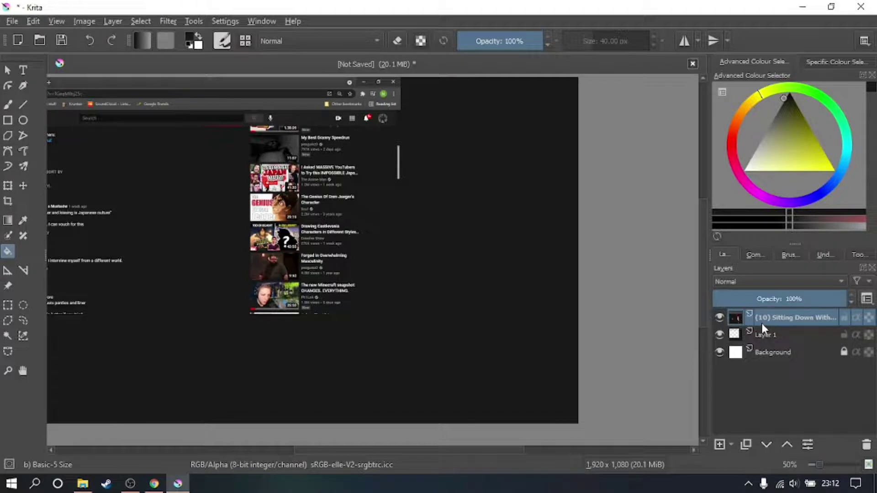
pyautogui.scroll(1, 334, 280)
pyautogui.scroll(3, 333, 279)
pyautogui.scroll(-1, 339, 276)
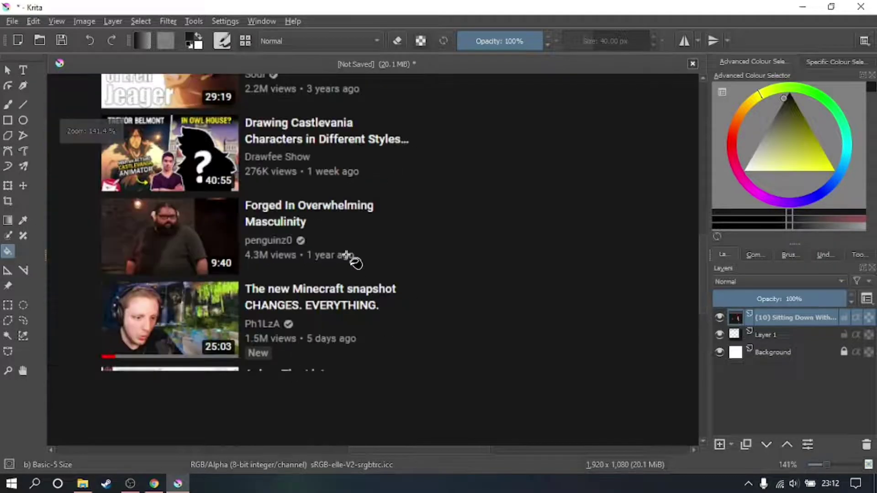
pyautogui.moveTo(352, 155); pyautogui.dragTo(405, 349)
pyautogui.moveTo(403, 201); pyautogui.dragTo(372, 244)
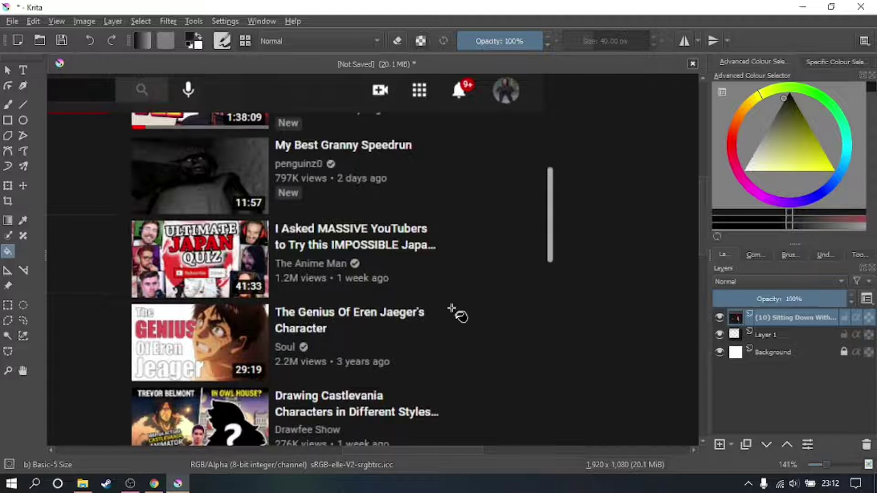
pyautogui.scroll(-5, 468, 269)
pyautogui.moveTo(543, 276); pyautogui.dragTo(449, 233)
pyautogui.scroll(2, 448, 231)
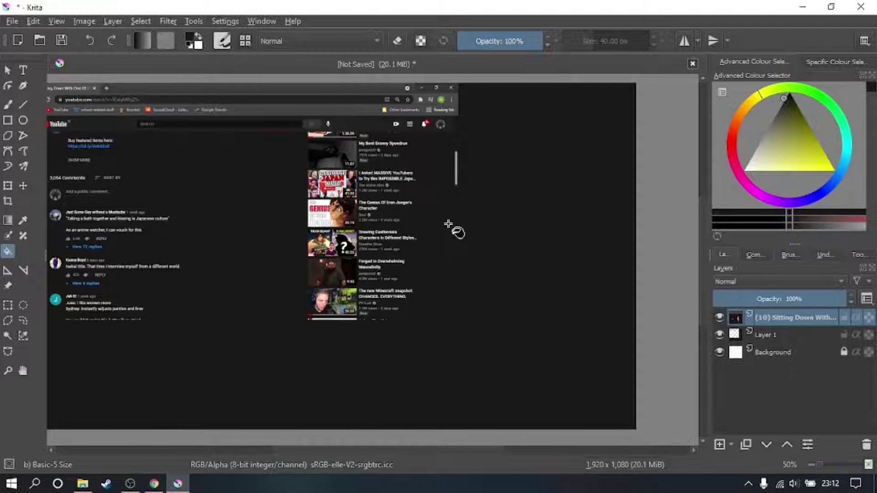
# - Hide the screenshot layer and fill the remaining white area of Layer 1 with the sampled dark grey
pyautogui.click(719, 318)
pyautogui.click(772, 335)
pyautogui.scroll(-1, 373, 196)
pyautogui.click(373, 196)
pyautogui.scroll(1, 372, 196)
pyautogui.scroll(-1, 372, 196)
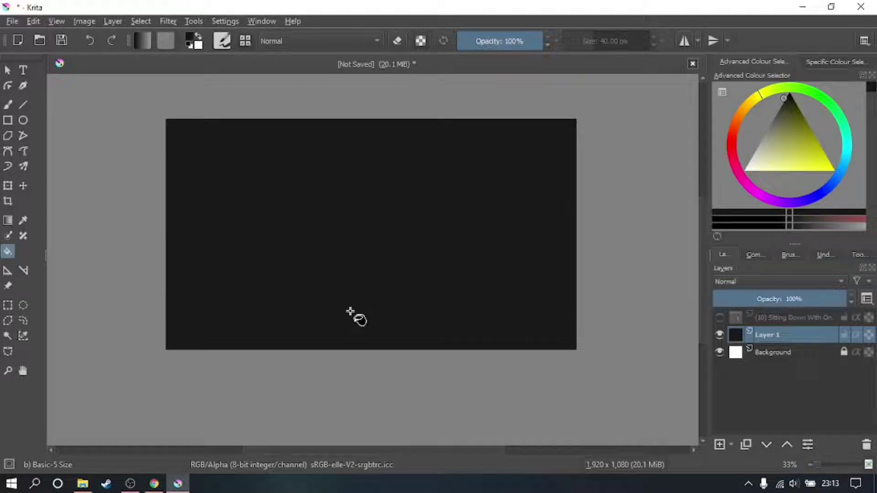
# - Show the screenshot layer again to compare its background with the completely filled Layer 1
pyautogui.click(720, 317)
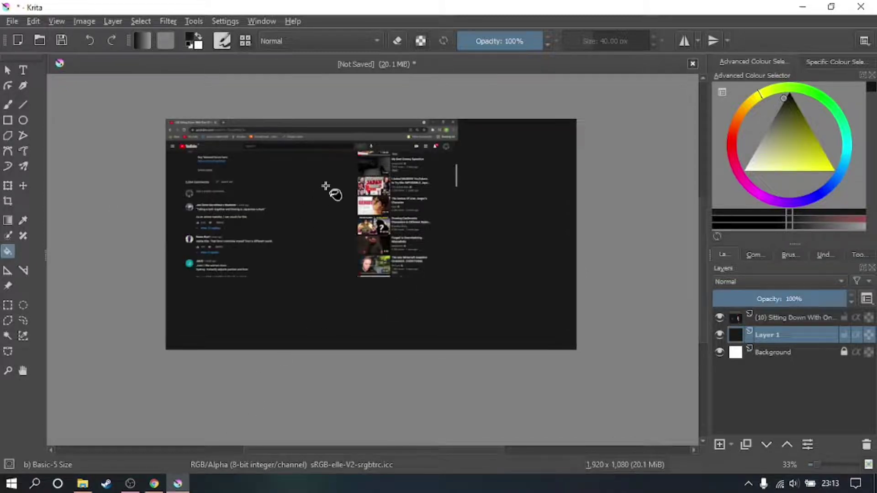
pyautogui.scroll(3, 333, 190)
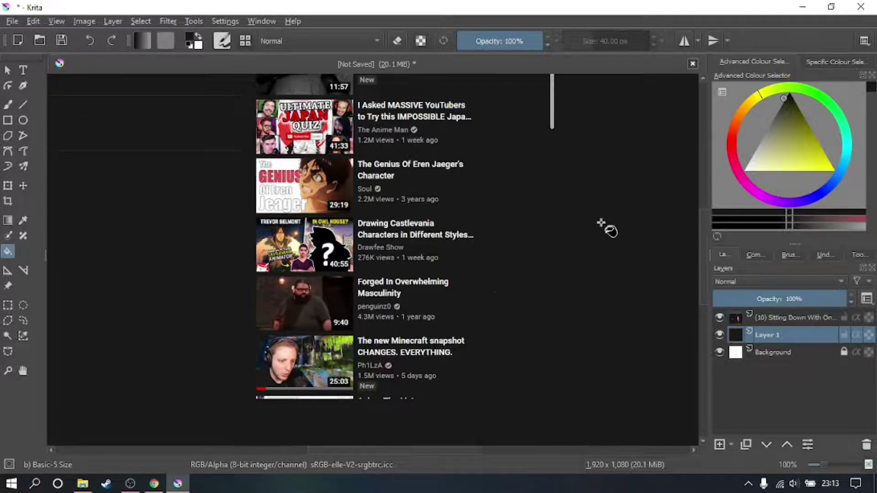
pyautogui.scroll(1, 361, 185)
pyautogui.scroll(-1, 343, 168)
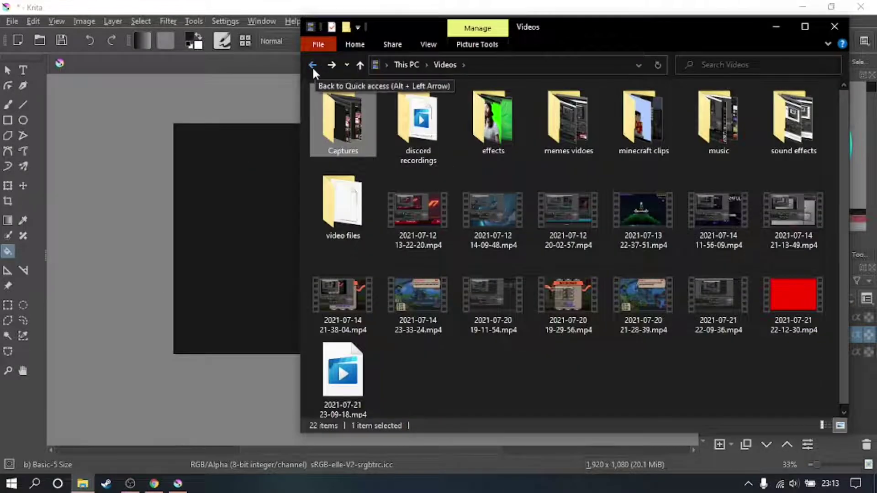
# - Import 1280x720.png from the drawing and related images folder in Pictures as a new layer above Layer 1
pyautogui.click(312, 67)
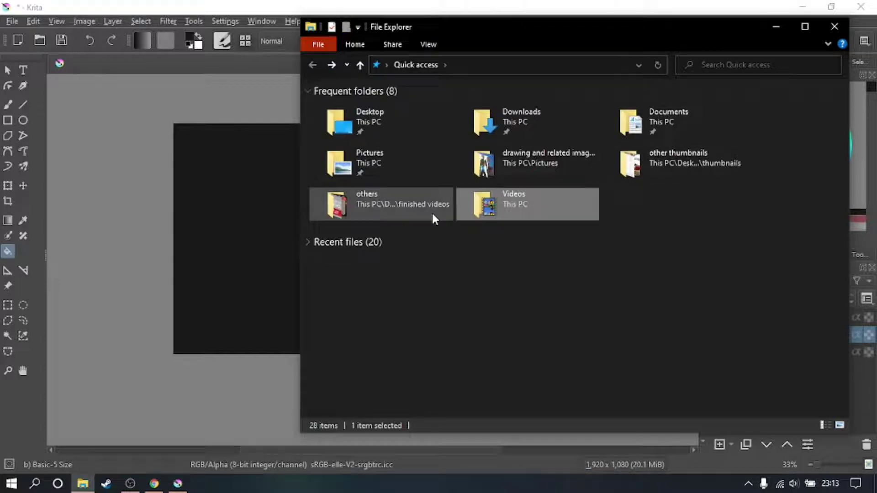
pyautogui.doubleClick(363, 168)
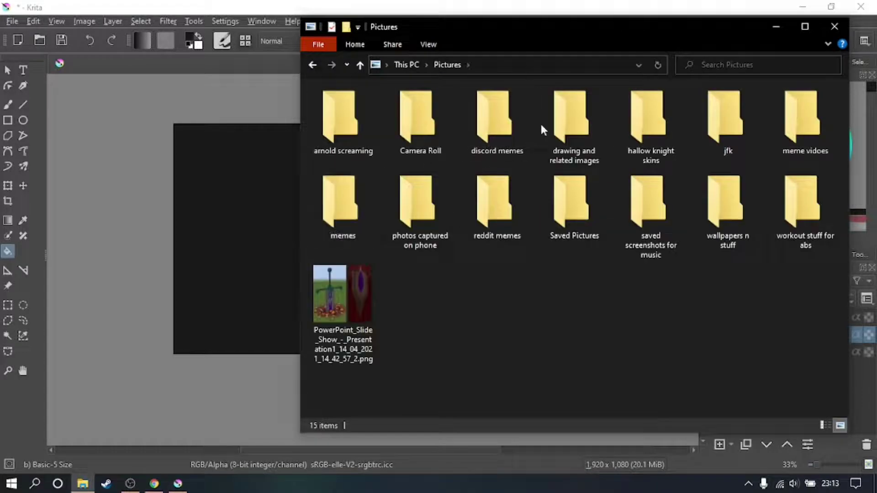
pyautogui.doubleClick(539, 122)
pyautogui.scroll(-3, 687, 232)
pyautogui.scroll(3, 687, 232)
pyautogui.moveTo(718, 233); pyautogui.dragTo(228, 249)
pyautogui.click(228, 249)
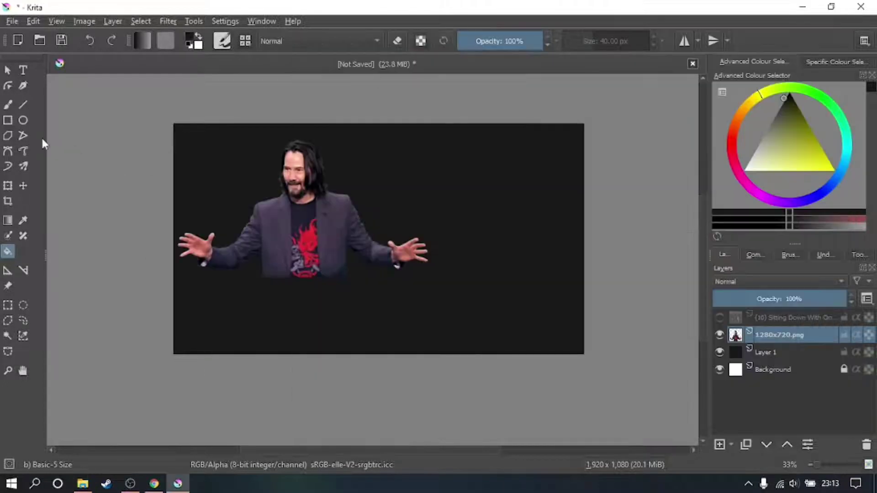
# - Mirror the man's cut-out on the 1280x720.png layer horizontally with the Transform tool
pyautogui.hotkey('ctrl', 't')
pyautogui.rightClick(357, 179)
pyautogui.click(8, 205)
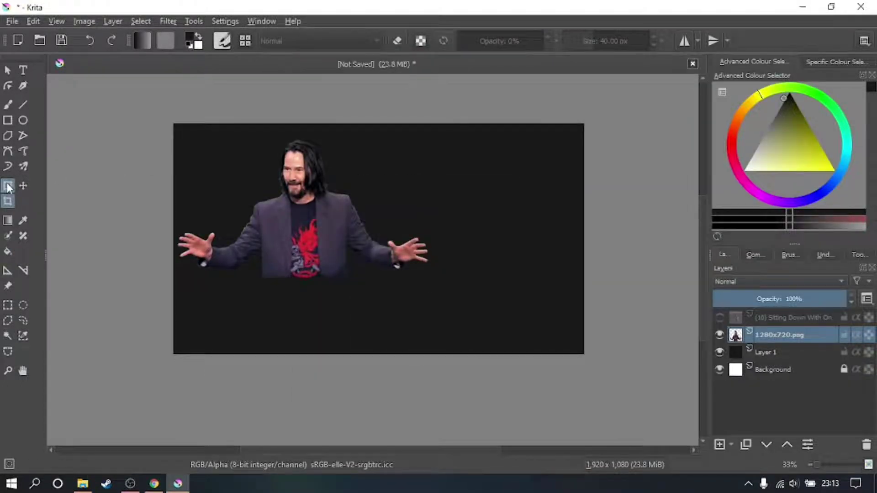
pyautogui.rightClick(312, 188)
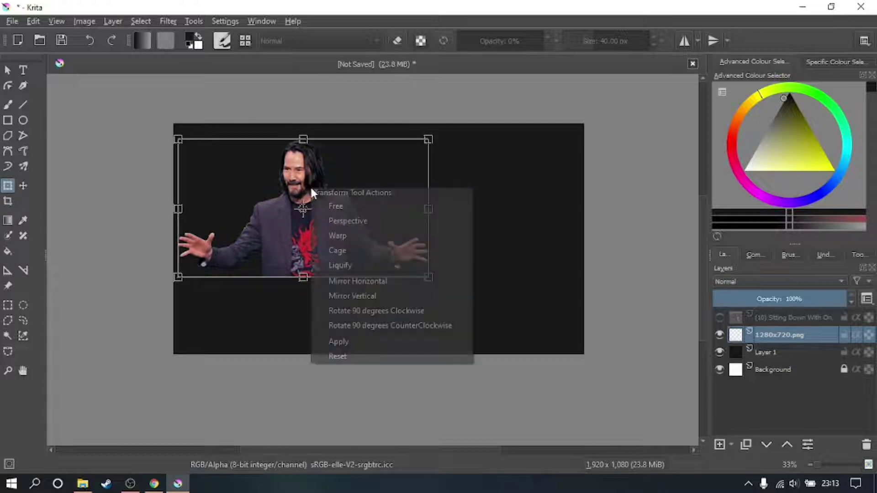
pyautogui.click(377, 281)
pyautogui.moveTo(347, 200); pyautogui.dragTo(283, 271)
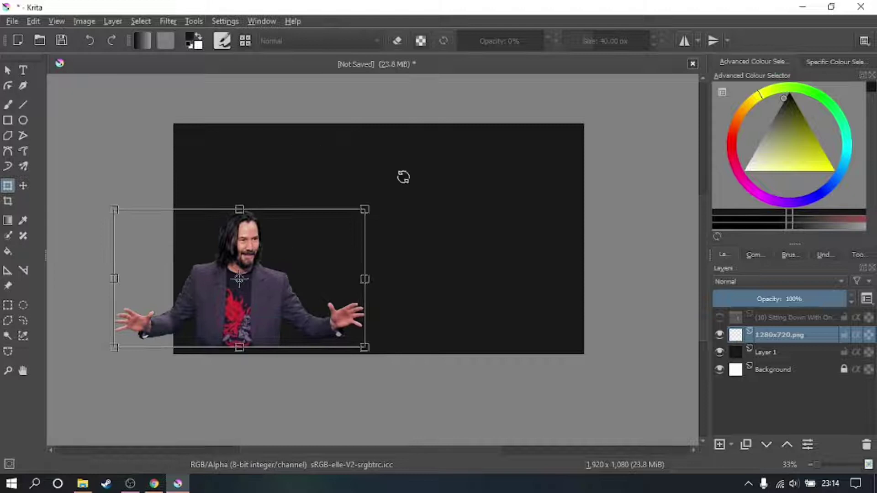
pyautogui.hotkey('ctrl', 'z')
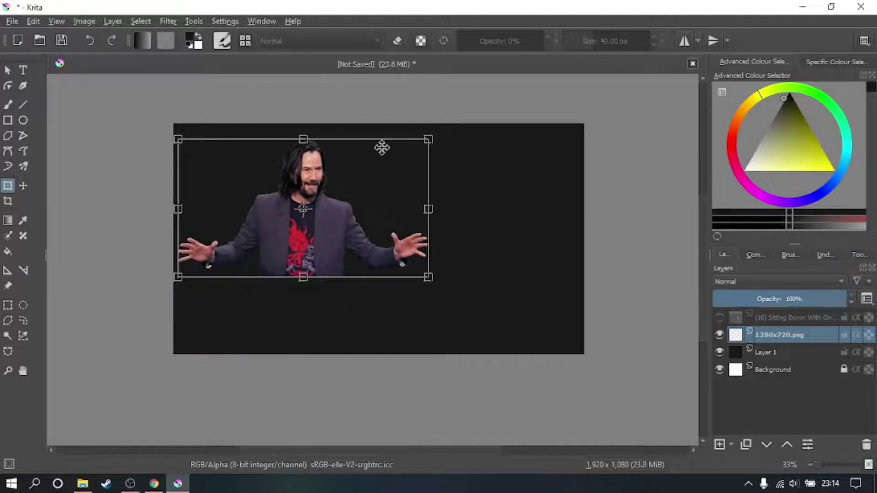
# - Rotate the man's cut-out slightly clockwise so that he leans toward the right side of the canvas
pyautogui.moveTo(445, 122); pyautogui.dragTo(450, 158)
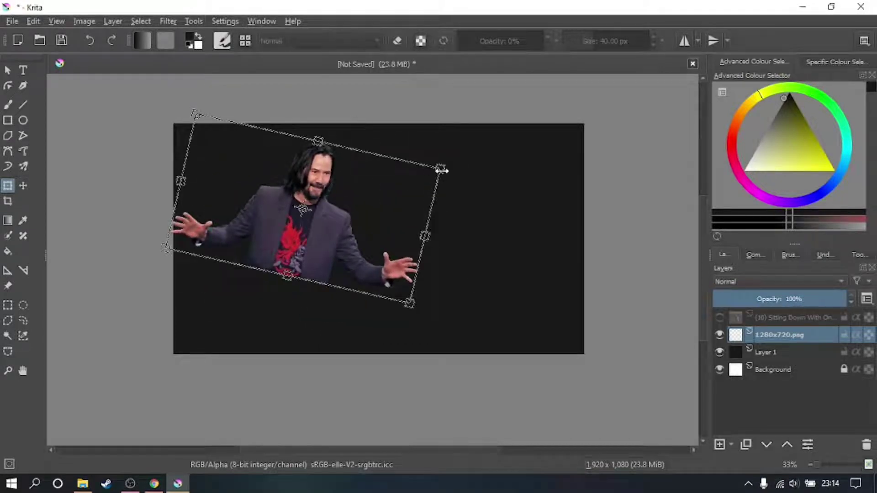
pyautogui.moveTo(441, 164); pyautogui.dragTo(485, 168)
pyautogui.hotkey('ctrl', 'z')
pyautogui.moveTo(438, 168)
pyautogui.mouseDown()
pyautogui.moveTo(309, 203)
pyautogui.moveTo(611, 137)
pyautogui.moveTo(342, 196)
pyautogui.moveTo(448, 172)
pyautogui.moveTo(429, 173)
pyautogui.mouseUp()
# - Enlarge the man's cut-out, place it in the canvas's lower left corner, and apply the transformation
pyautogui.moveTo(334, 204); pyautogui.dragTo(252, 296)
pyautogui.moveTo(347, 262); pyautogui.dragTo(499, 192)
pyautogui.moveTo(294, 267); pyautogui.dragTo(288, 260)
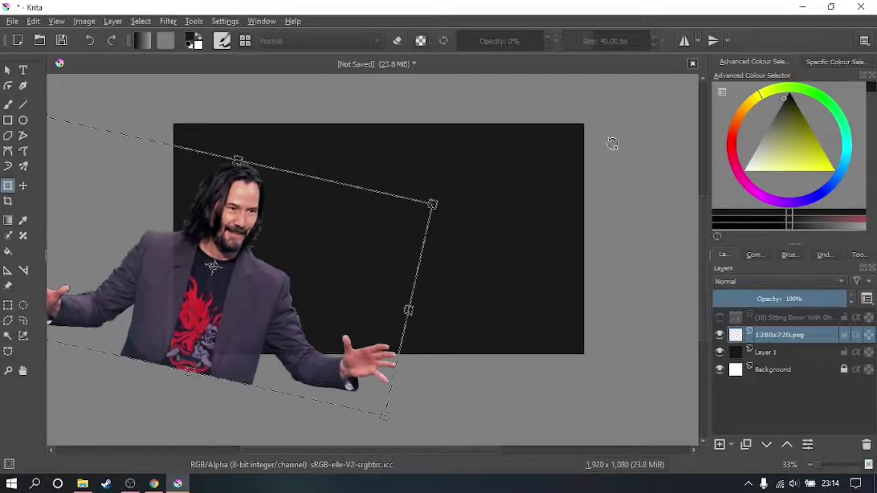
pyautogui.moveTo(434, 205); pyautogui.dragTo(432, 204)
pyautogui.moveTo(284, 251); pyautogui.dragTo(287, 262)
pyautogui.rightClick(288, 262)
pyautogui.click(315, 416)
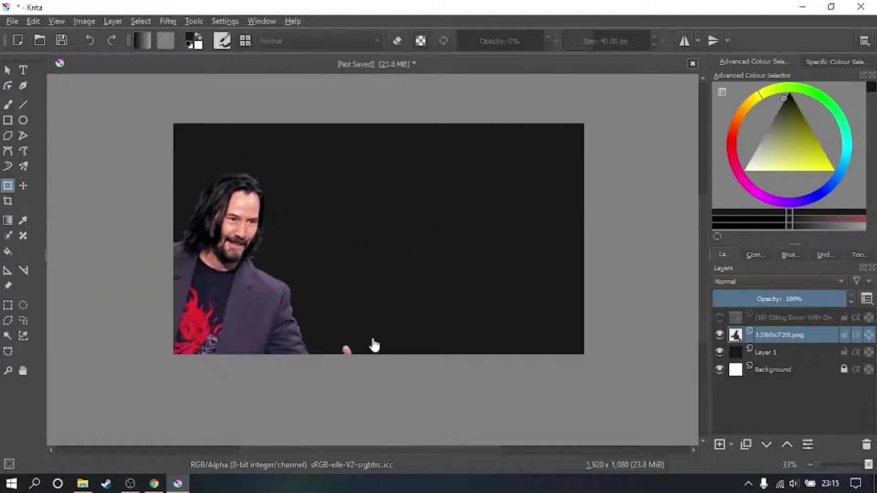
pyautogui.moveTo(772, 339)
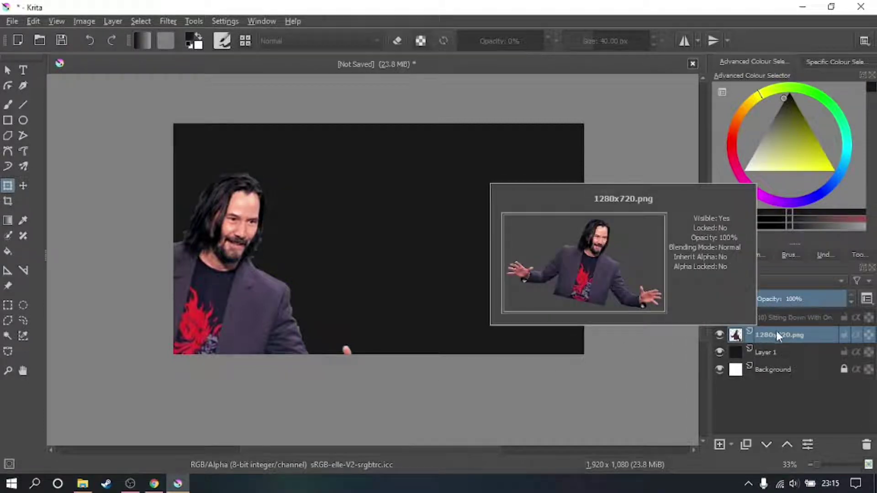
# - Add an Outer Glow layer style to the 1280x720.png layer with opacity and spread at 100 %
pyautogui.rightClick(800, 333)
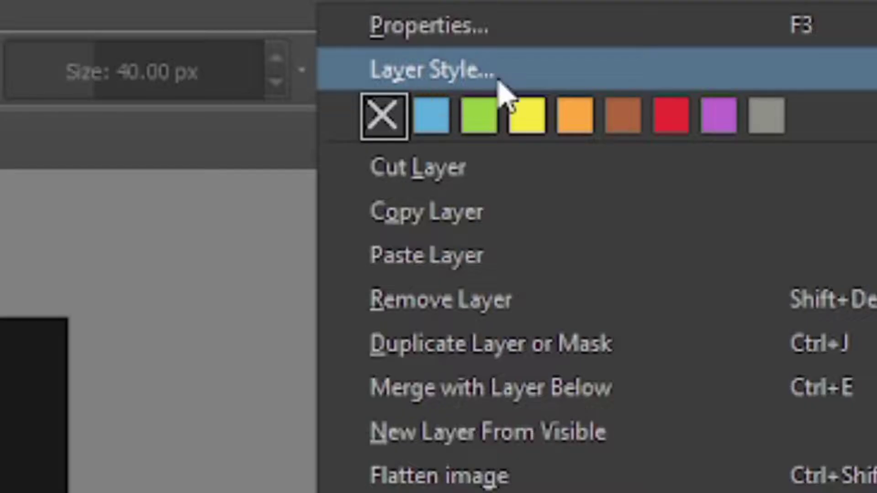
pyautogui.click(728, 43)
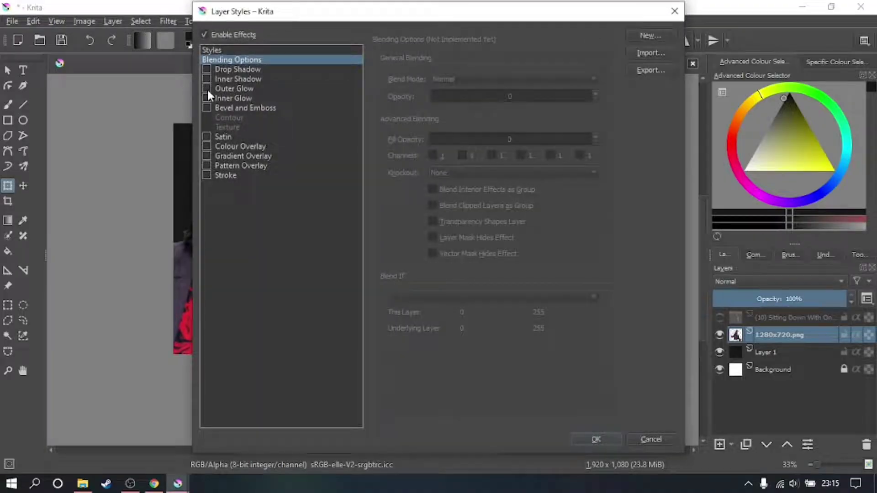
pyautogui.click(241, 90)
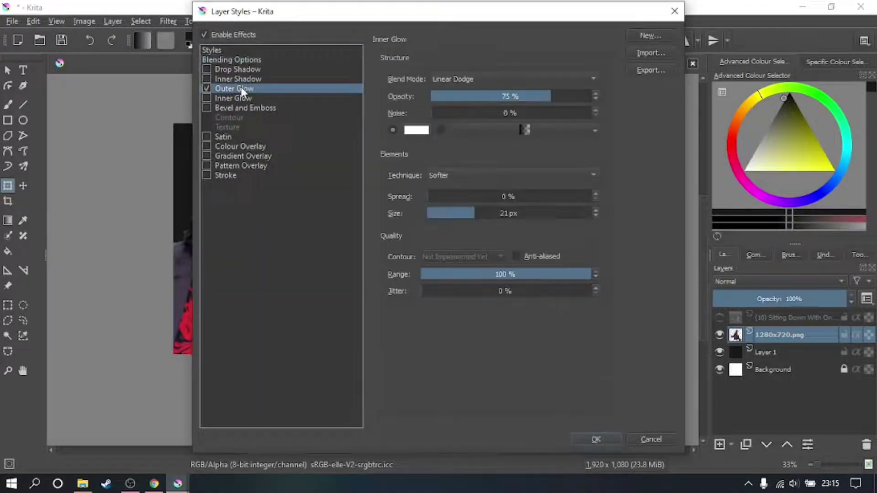
pyautogui.moveTo(457, 20); pyautogui.dragTo(670, 26)
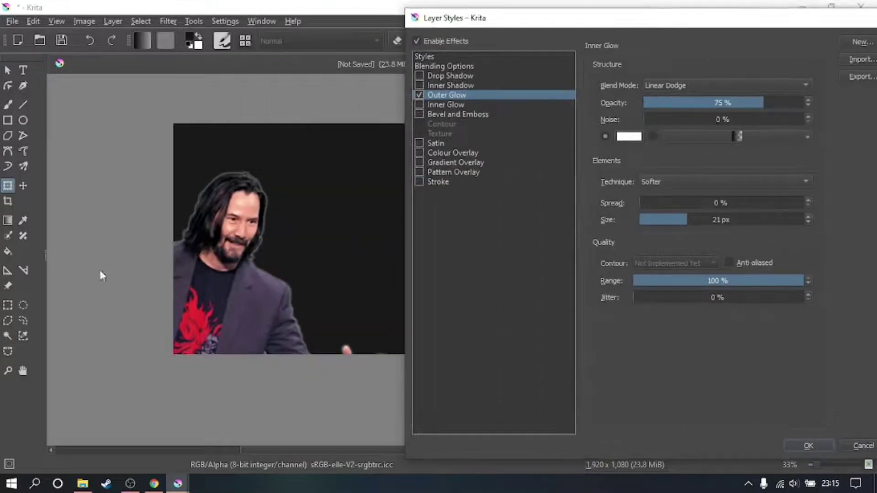
pyautogui.moveTo(762, 104); pyautogui.dragTo(833, 111)
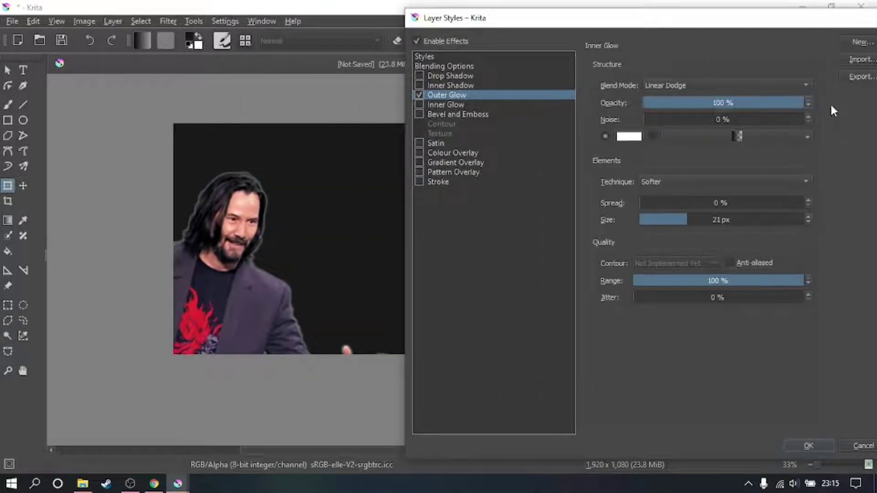
pyautogui.moveTo(656, 204); pyautogui.dragTo(819, 208)
pyautogui.click(819, 451)
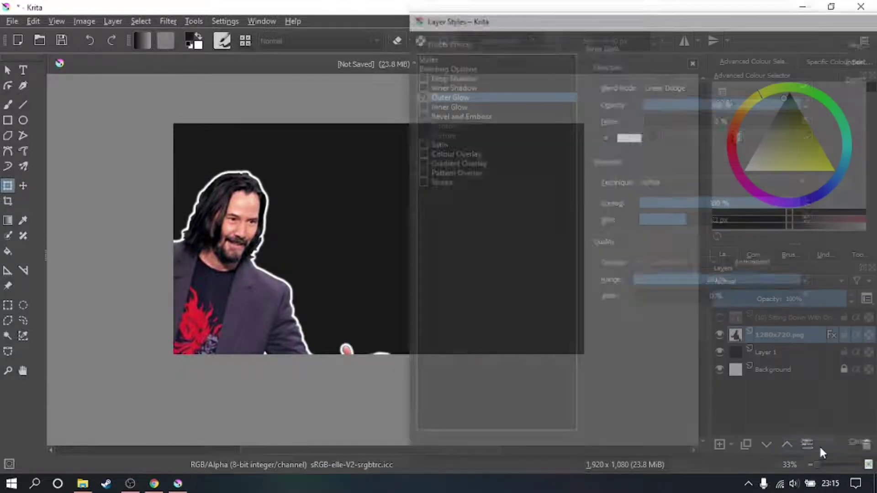
pyautogui.click(159, 334)
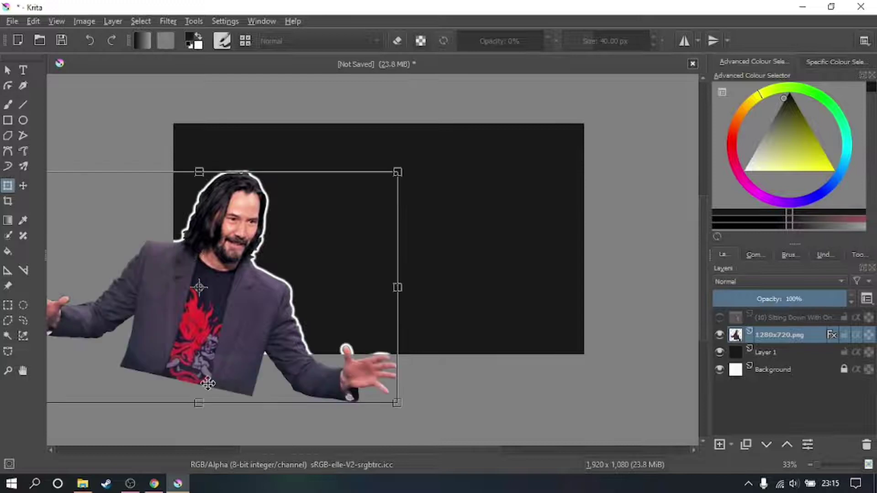
pyautogui.rightClick(240, 257)
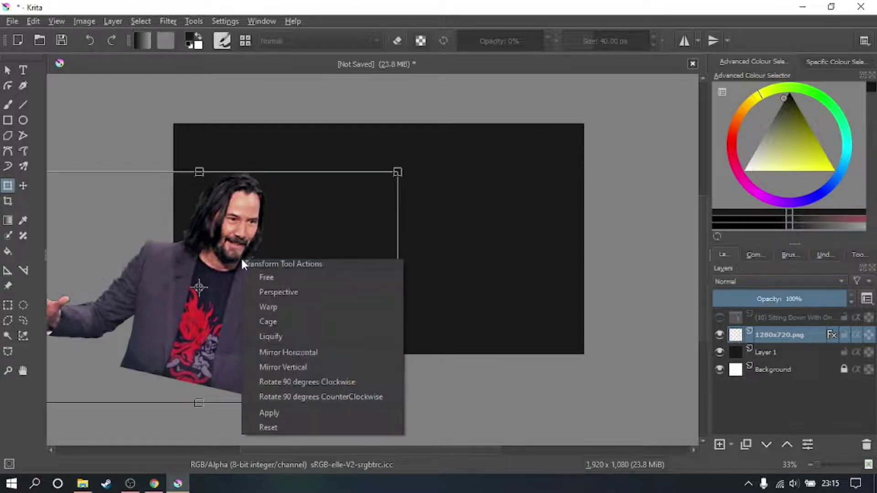
pyautogui.click(292, 411)
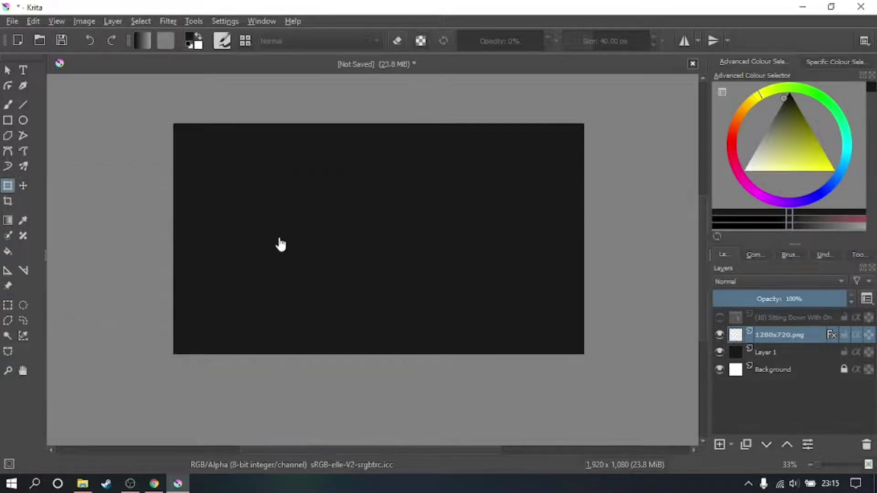
# - Show the YouTube screenshot layer and make a rectangular selection around the entry for The Genius Of Eren Jaeger's Character
pyautogui.click(772, 319)
pyautogui.click(718, 320)
pyautogui.scroll(4, 400, 201)
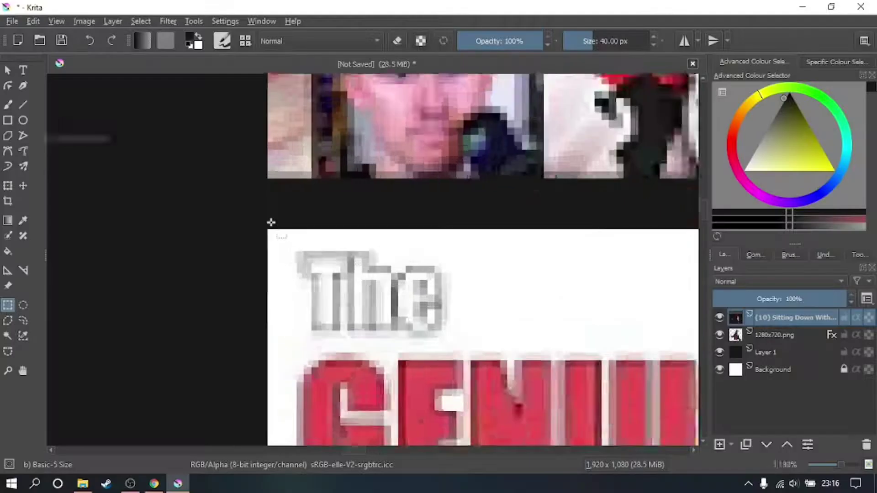
pyautogui.scroll(5, 269, 230)
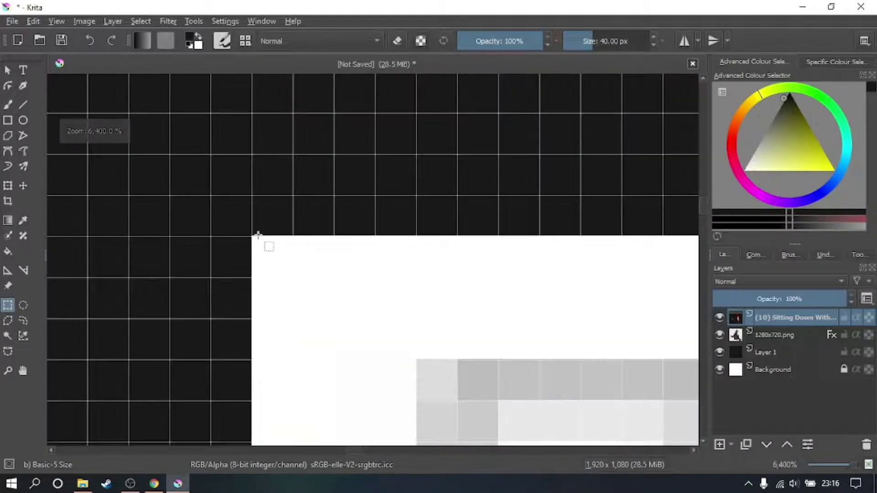
pyautogui.scroll(-11, 250, 234)
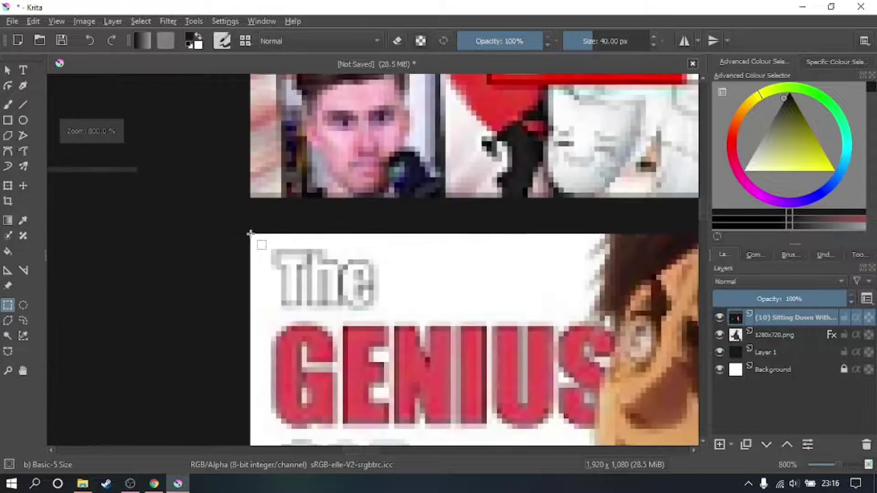
pyautogui.moveTo(250, 234); pyautogui.dragTo(667, 311)
pyautogui.scroll(-3, 529, 280)
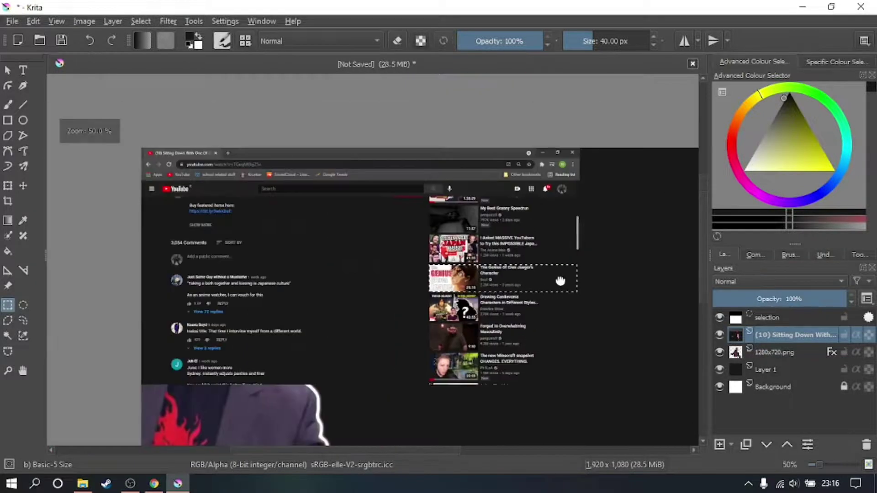
pyautogui.scroll(4, 464, 280)
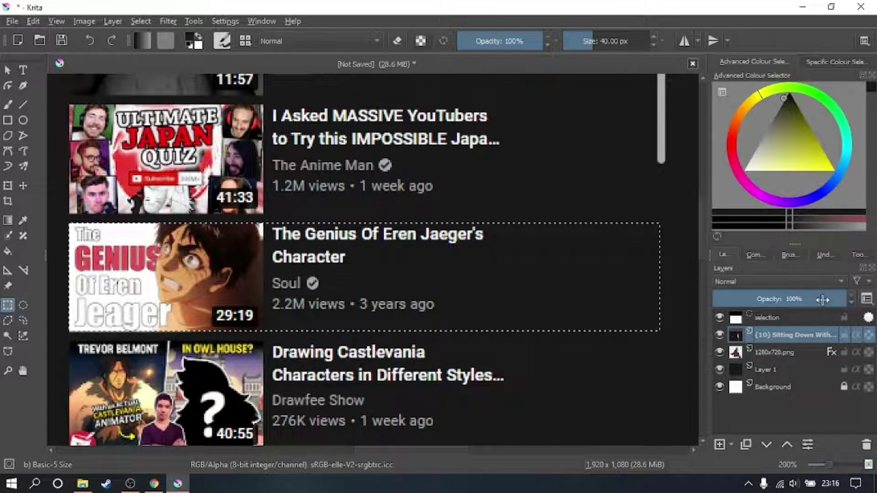
# - Cut the selected video entry from the YouTube screenshot layer to a new layer
pyautogui.click(797, 310)
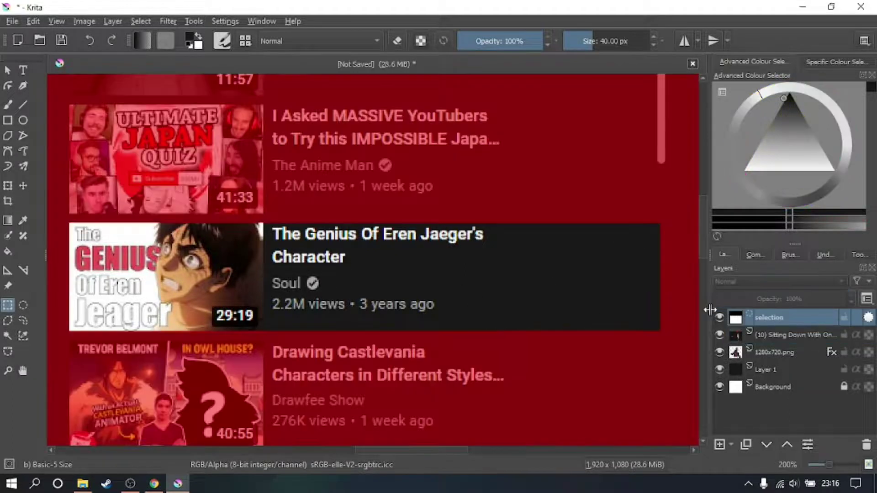
pyautogui.click(720, 316)
pyautogui.click(720, 315)
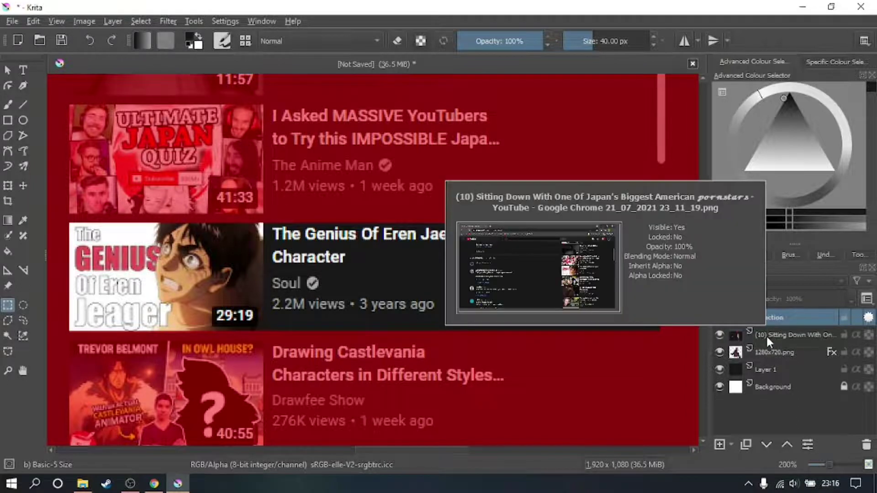
pyautogui.click(766, 335)
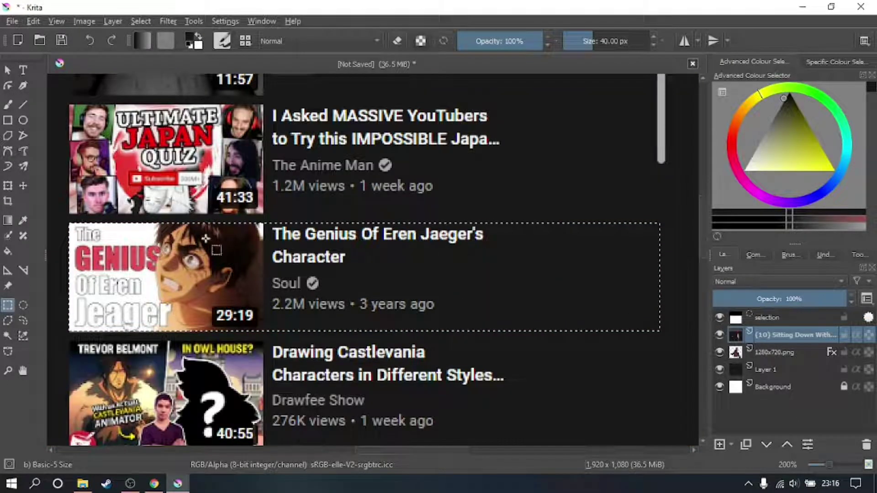
pyautogui.rightClick(321, 265)
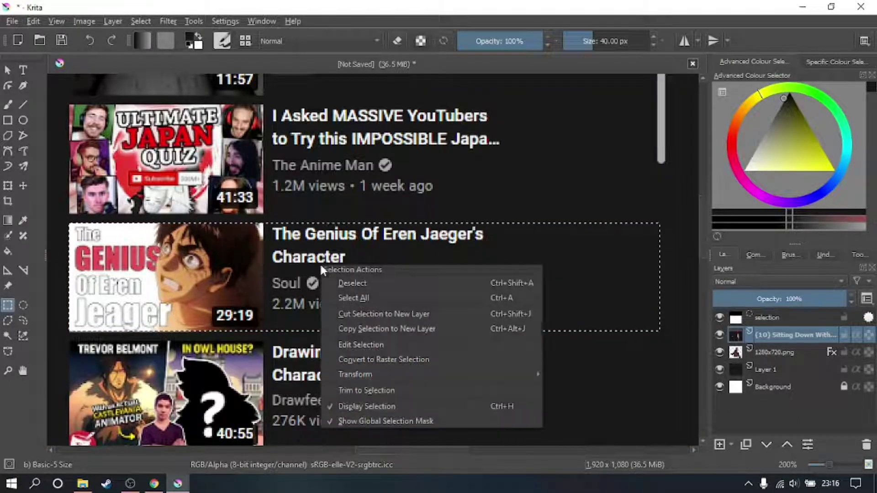
pyautogui.click(355, 314)
pyautogui.scroll(-1, 391, 288)
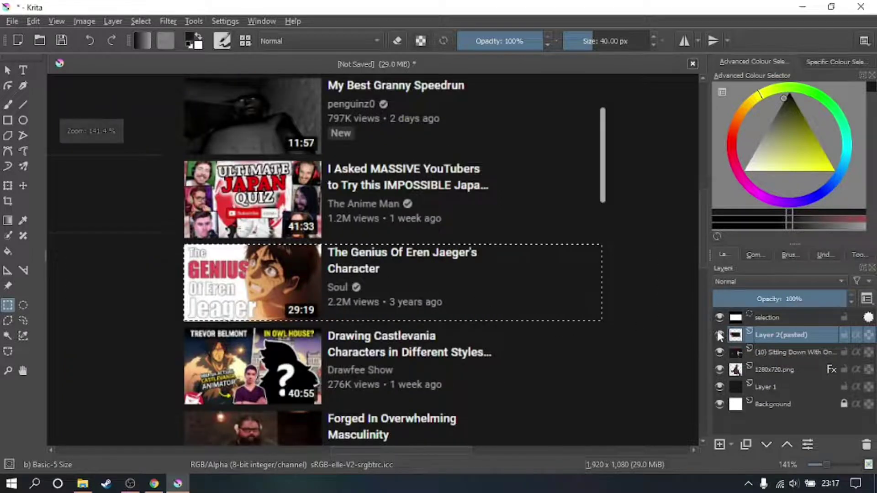
# - Remove the selection mask and the YouTube screenshot layer from the layer stack
pyautogui.click(760, 317)
pyautogui.rightClick(760, 316)
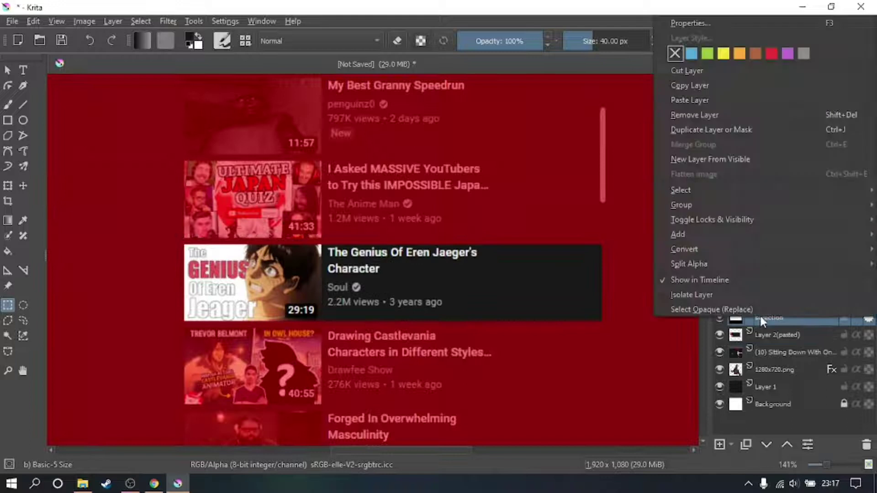
pyautogui.click(753, 114)
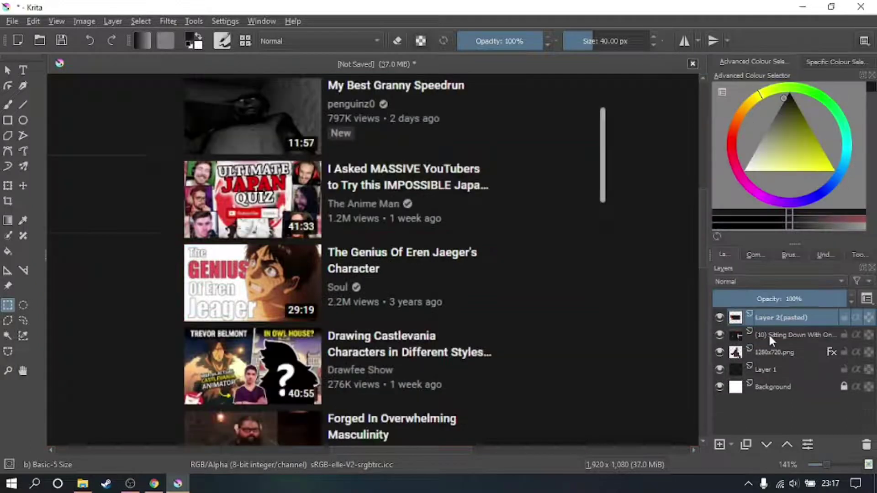
pyautogui.click(769, 336)
pyautogui.rightClick(768, 336)
pyautogui.click(750, 117)
# - Enlarge the video entry on Layer 2(pasted) with the Transform tool and tilt it counter-clockwise beside the man's cut-out
pyautogui.scroll(-3, 394, 268)
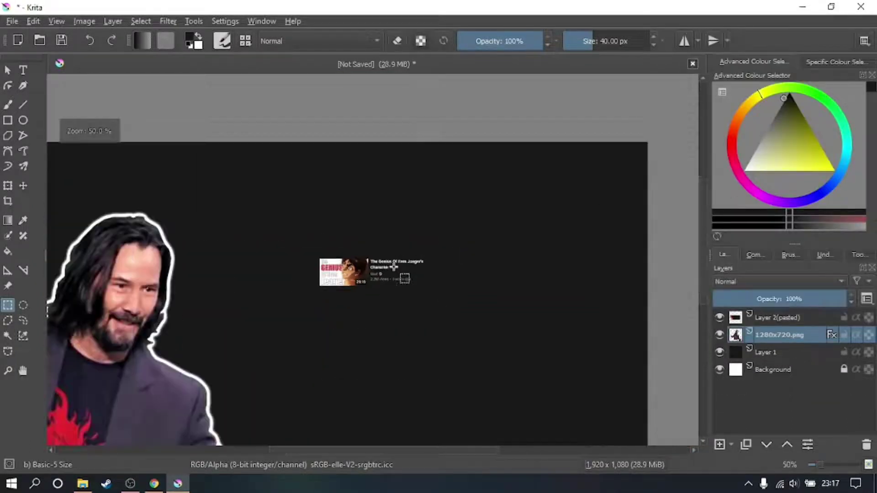
pyautogui.moveTo(394, 268); pyautogui.dragTo(366, 178)
pyautogui.press('pageup')
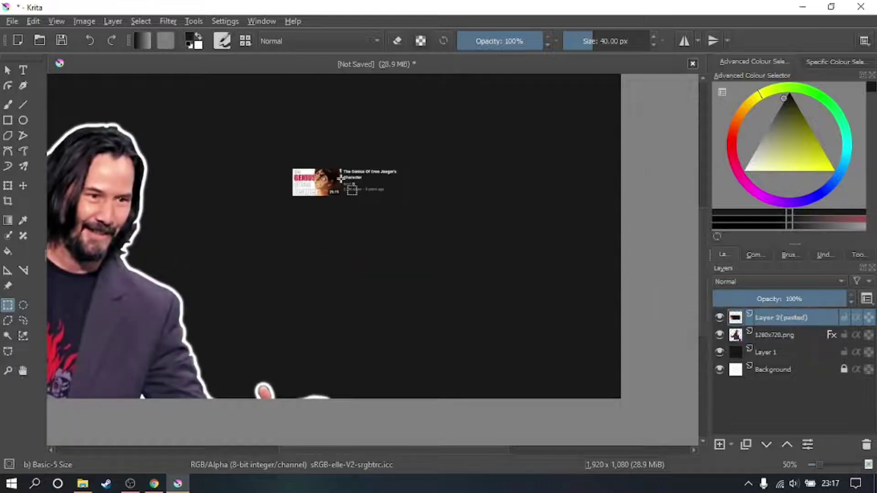
pyautogui.moveTo(771, 318)
pyautogui.click(8, 187)
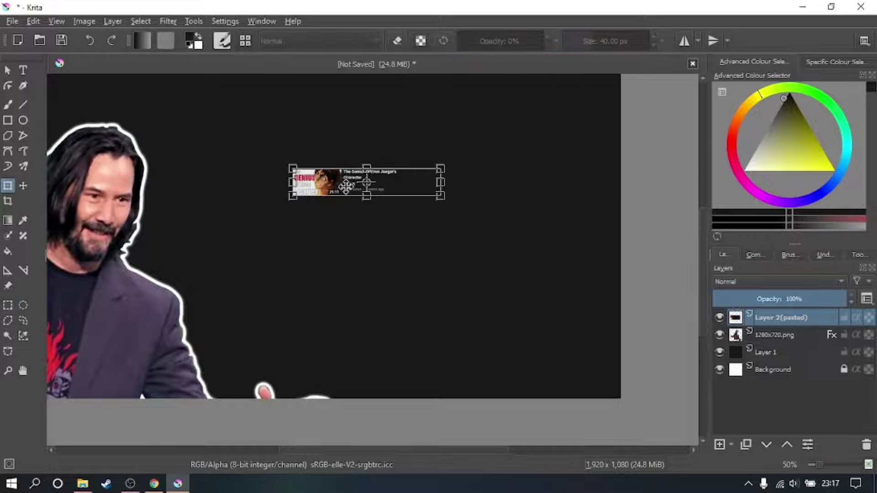
pyautogui.moveTo(441, 170); pyautogui.dragTo(526, 123)
pyautogui.hotkey('ctrl', 'z')
pyautogui.moveTo(441, 170); pyautogui.dragTo(589, 145)
pyautogui.moveTo(480, 165); pyautogui.dragTo(457, 180)
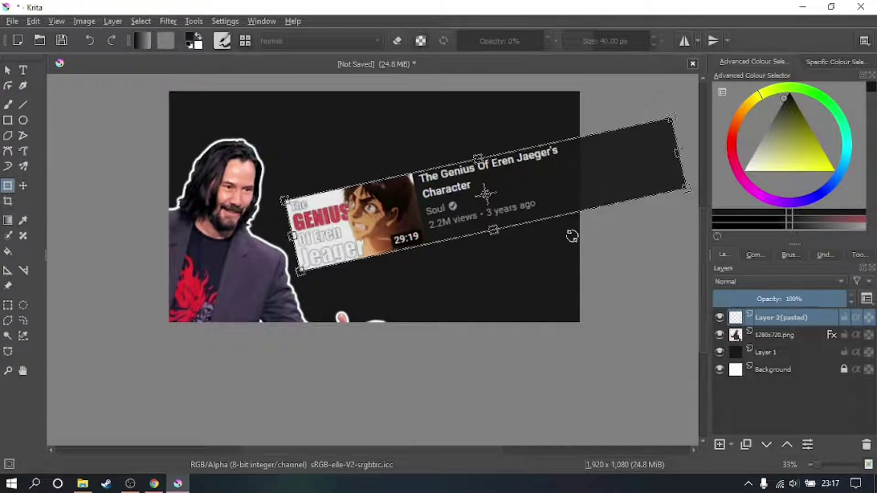
pyautogui.moveTo(279, 199); pyautogui.dragTo(274, 176)
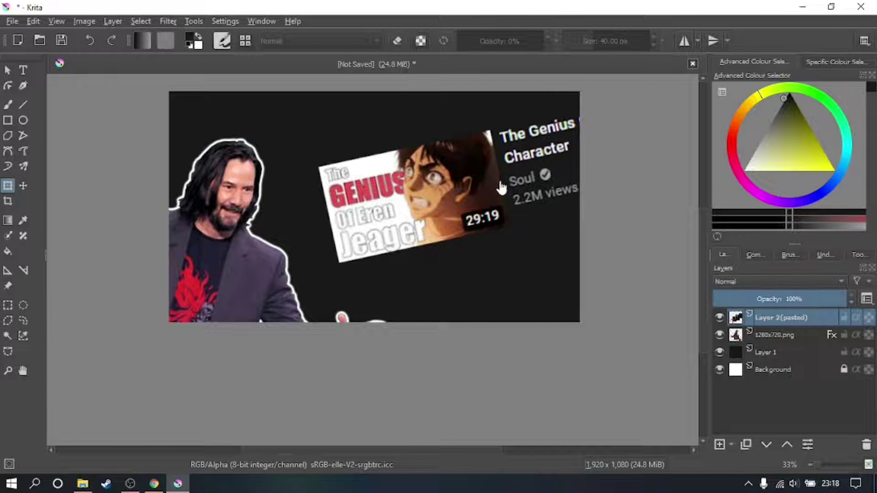
# - Paint over the channel name and verification badge above the view count with the dark background colour using the Brush tool
pyautogui.scroll(5, 548, 187)
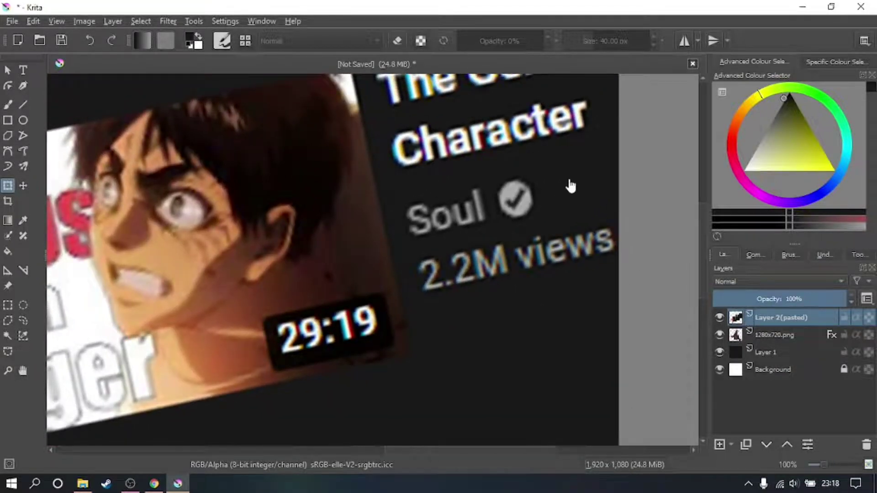
pyautogui.click(8, 105)
pyautogui.moveTo(474, 194); pyautogui.dragTo(476, 223)
pyautogui.moveTo(502, 191); pyautogui.dragTo(505, 216)
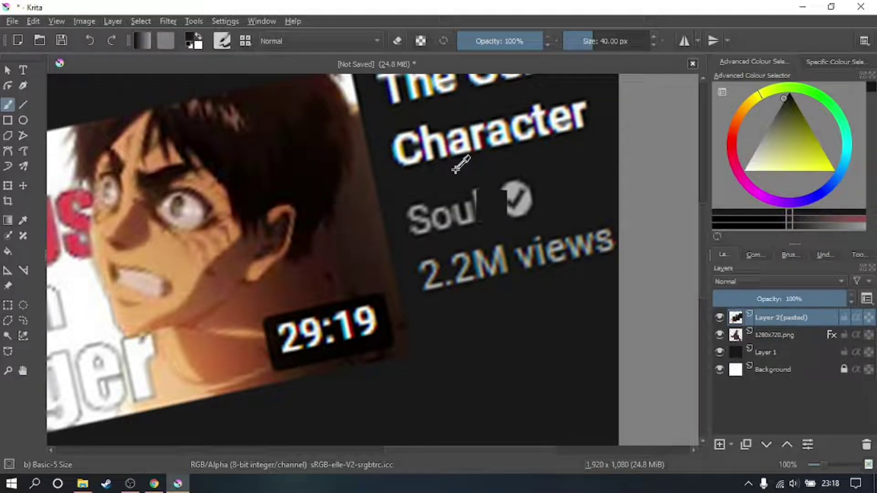
pyautogui.hotkey('ctrl', 'z')
pyautogui.hotkey('ctrl', 'z')
pyautogui.moveTo(421, 196)
pyautogui.mouseDown()
pyautogui.moveTo(417, 223)
pyautogui.moveTo(408, 204)
pyautogui.moveTo(420, 234)
pyautogui.moveTo(426, 220)
pyautogui.moveTo(435, 230)
pyautogui.moveTo(437, 208)
pyautogui.moveTo(453, 229)
pyautogui.moveTo(460, 207)
pyautogui.moveTo(472, 219)
pyautogui.moveTo(484, 196)
pyautogui.moveTo(457, 203)
pyautogui.moveTo(454, 215)
pyautogui.moveTo(509, 208)
pyautogui.mouseUp()
pyautogui.scroll(-4, 438, 190)
pyautogui.scroll(4, 454, 202)
pyautogui.scroll(-3, 482, 210)
pyautogui.moveTo(322, 222); pyautogui.dragTo(420, 217)
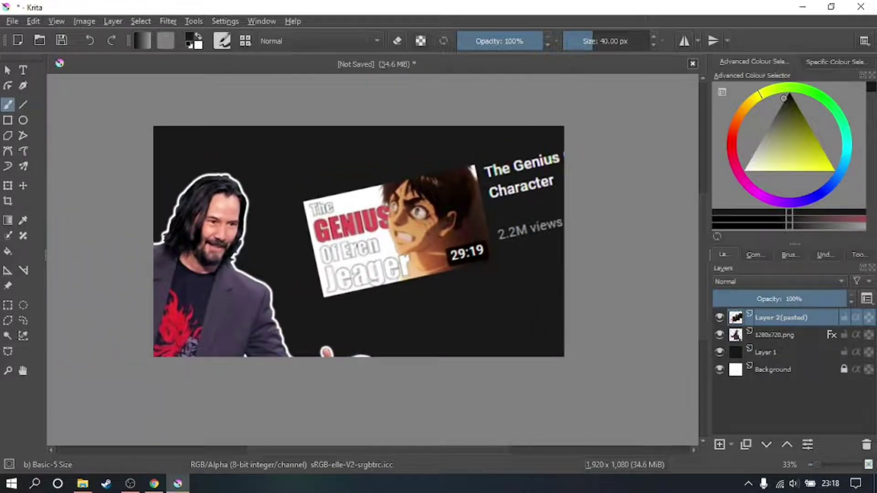
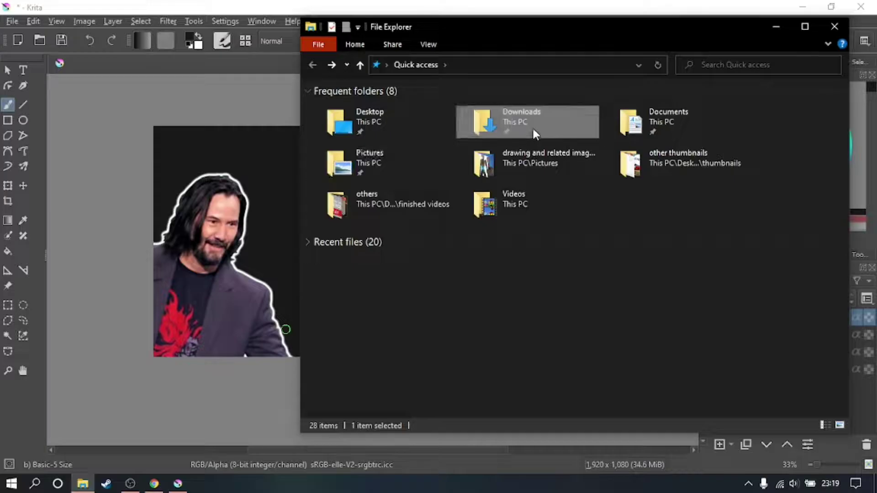
# - Insert the speed-lines image 9cd74d8d2806e394f3cc6e1750723164.jpg from the Downloads folder as a new layer
pyautogui.doubleClick(533, 127)
pyautogui.moveTo(342, 146); pyautogui.dragTo(204, 213)
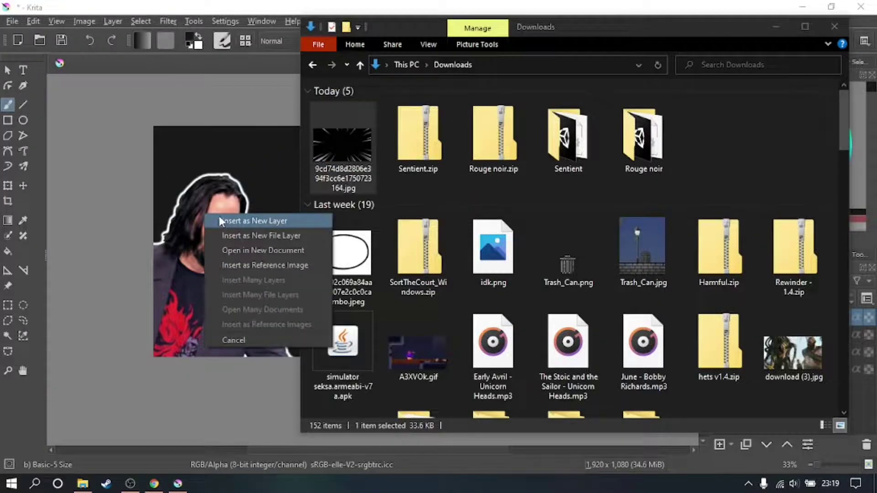
pyautogui.click(233, 221)
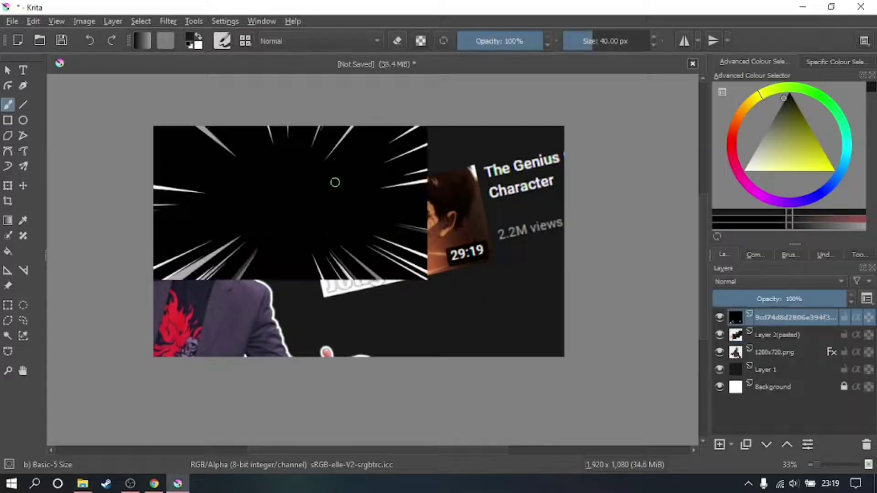
# - Enlarge the speed-lines layer with the Transform tool until it covers the whole canvas, and apply the transformation
pyautogui.click(7, 188)
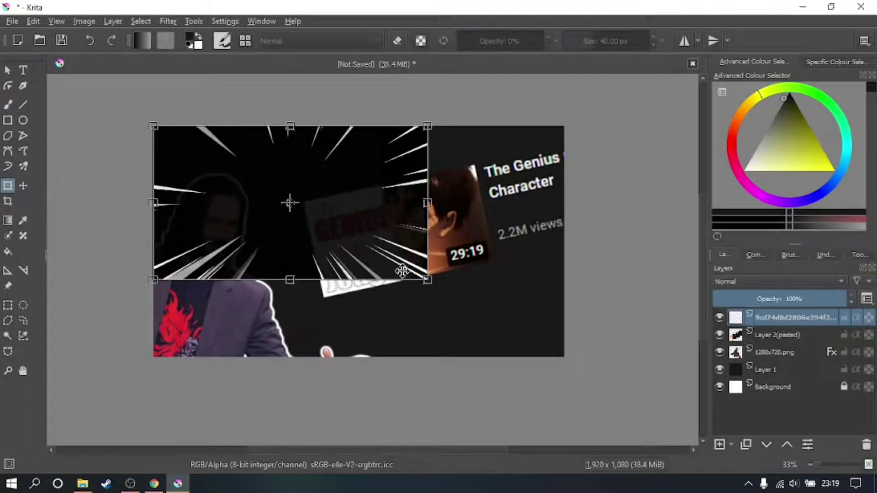
pyautogui.moveTo(427, 280); pyautogui.dragTo(581, 320)
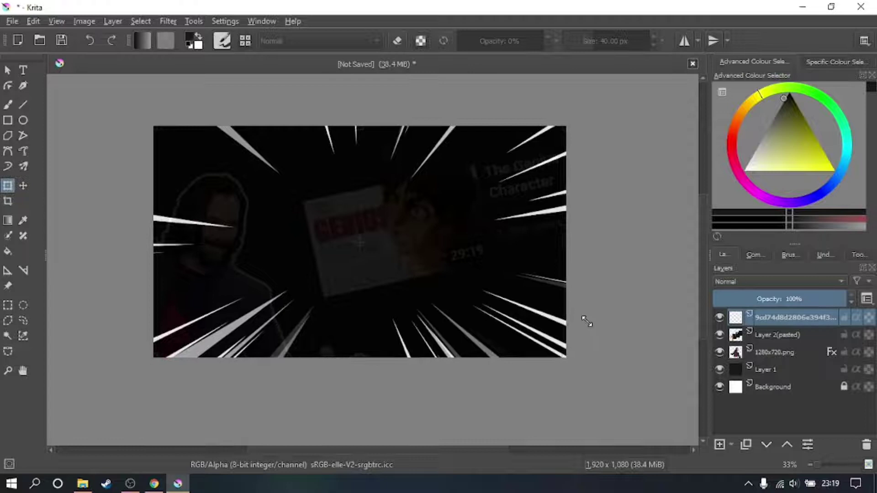
pyautogui.moveTo(432, 282); pyautogui.dragTo(427, 284)
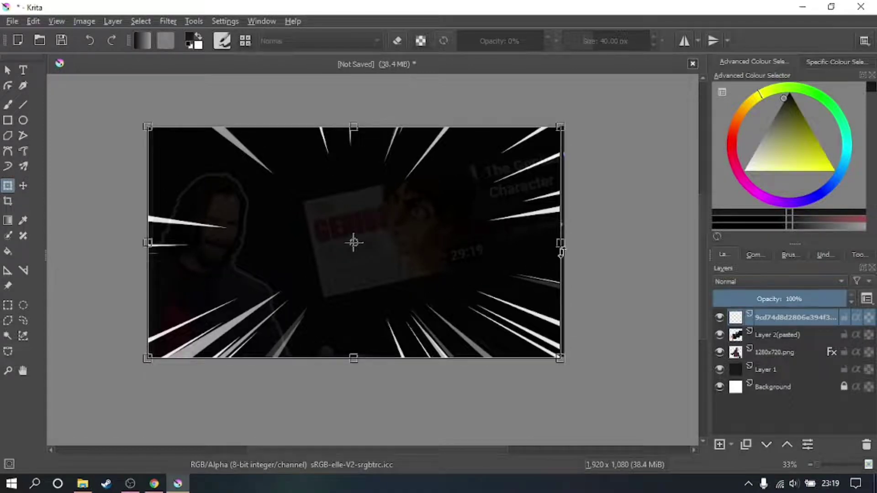
pyautogui.moveTo(558, 246); pyautogui.dragTo(569, 245)
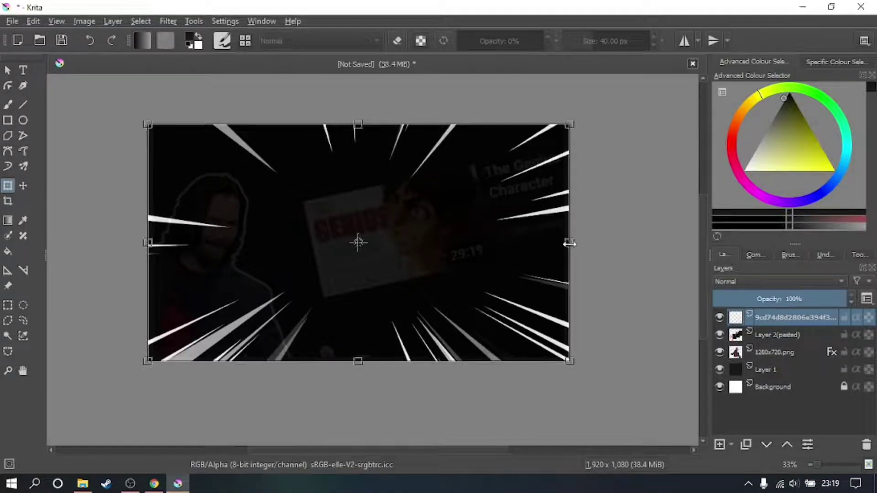
pyautogui.rightClick(484, 236)
pyautogui.click(525, 387)
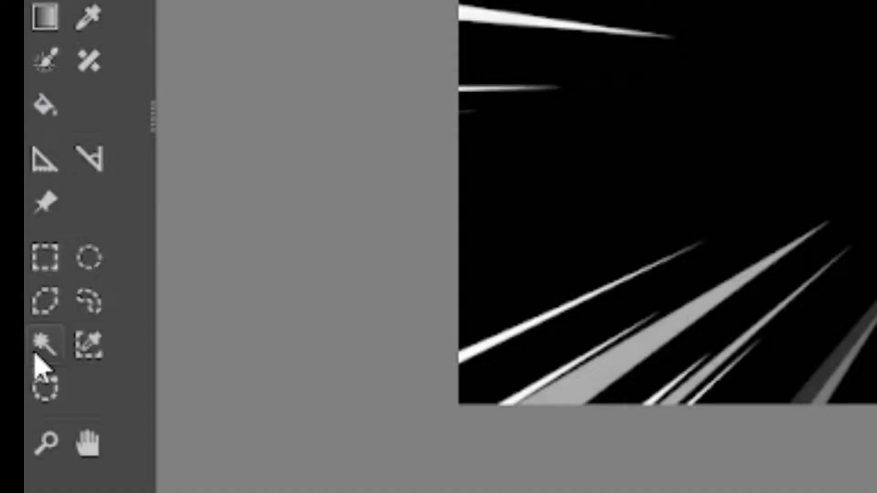
# - Select the black area of the speed-lines layer with the Contiguous Selection tool and delete it
pyautogui.click(37, 353)
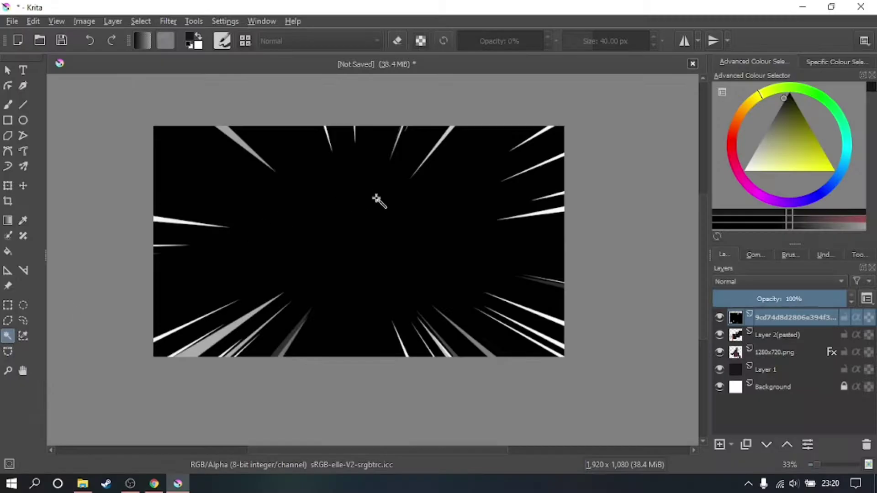
pyautogui.click(379, 206)
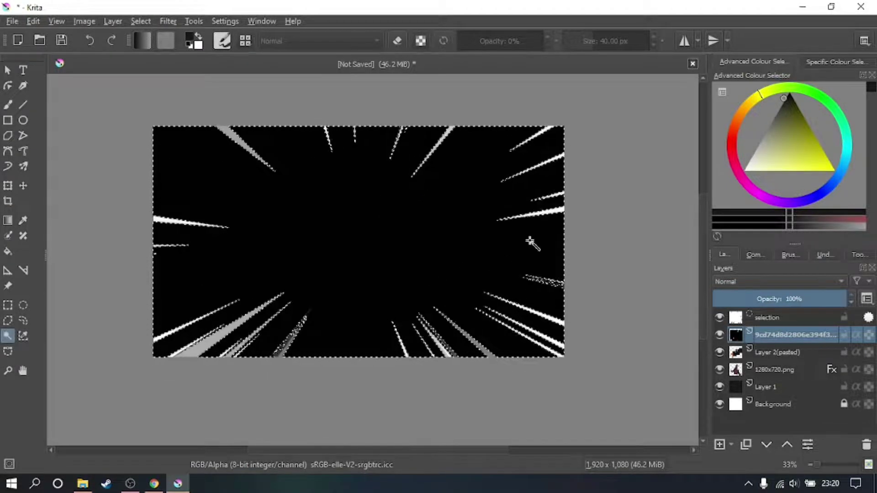
pyautogui.press('Delete')
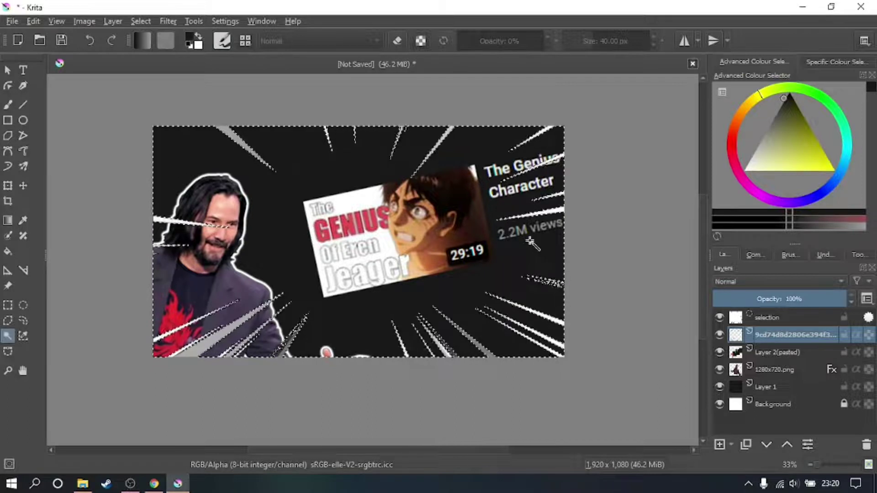
# - Remove the selection mask and move the speed-lines layer beneath the 1280x720.png layer
pyautogui.click(787, 316)
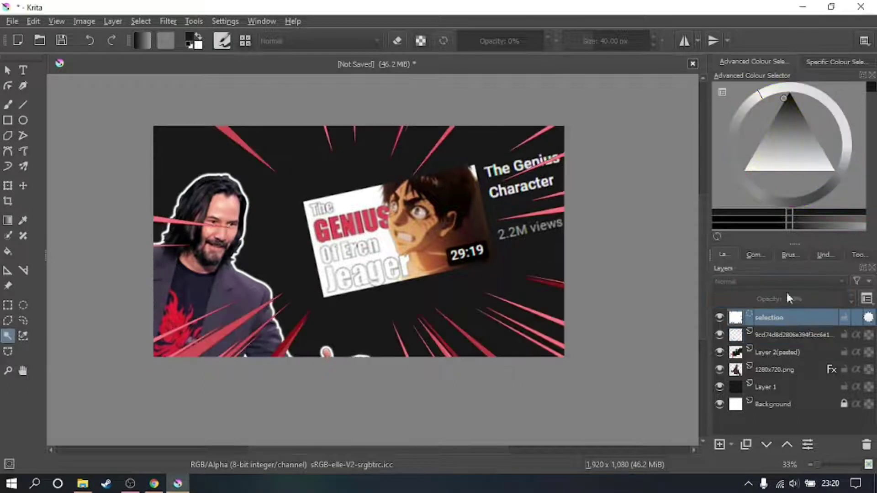
pyautogui.rightClick(780, 313)
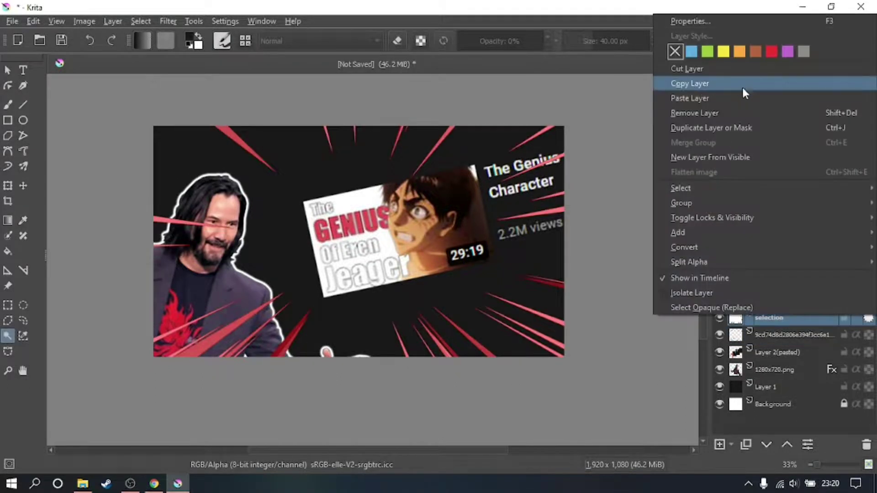
pyautogui.click(730, 111)
pyautogui.moveTo(761, 316); pyautogui.dragTo(774, 341)
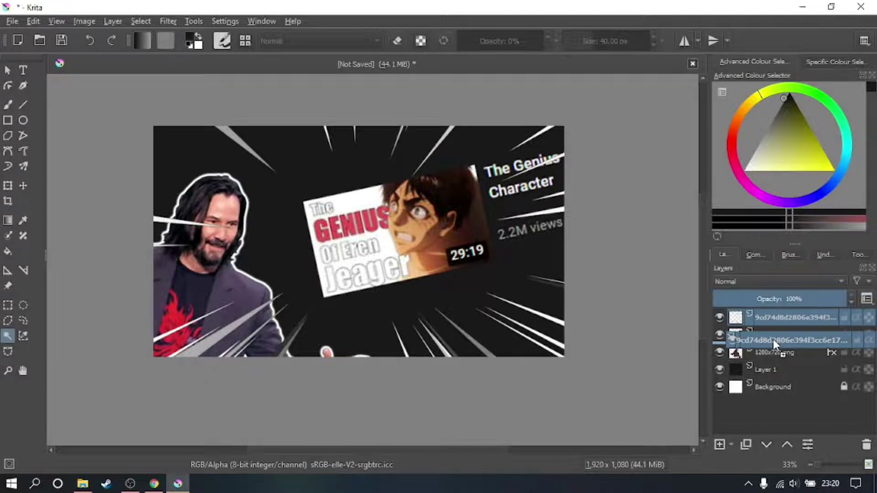
pyautogui.moveTo(773, 339); pyautogui.dragTo(782, 356)
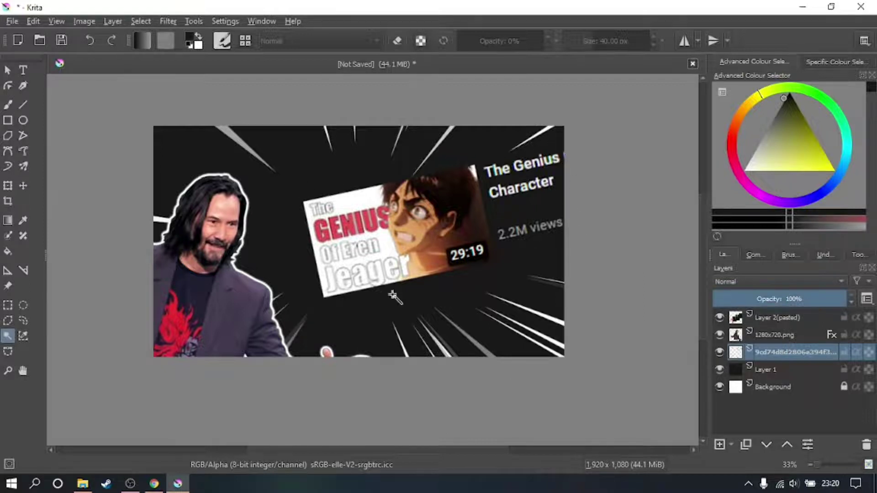
# - Add a white Outer Glow to Layer 2(pasted) with 100 % opacity and 100 % spread
pyautogui.click(765, 318)
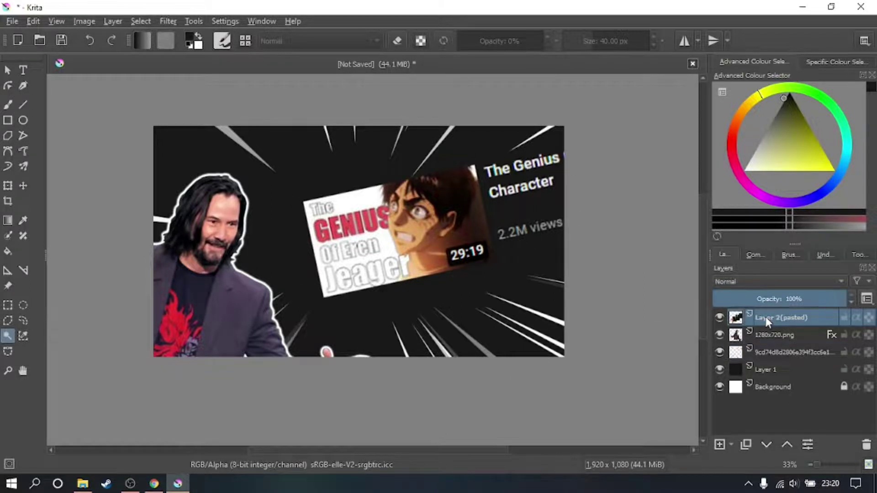
pyautogui.rightClick(765, 317)
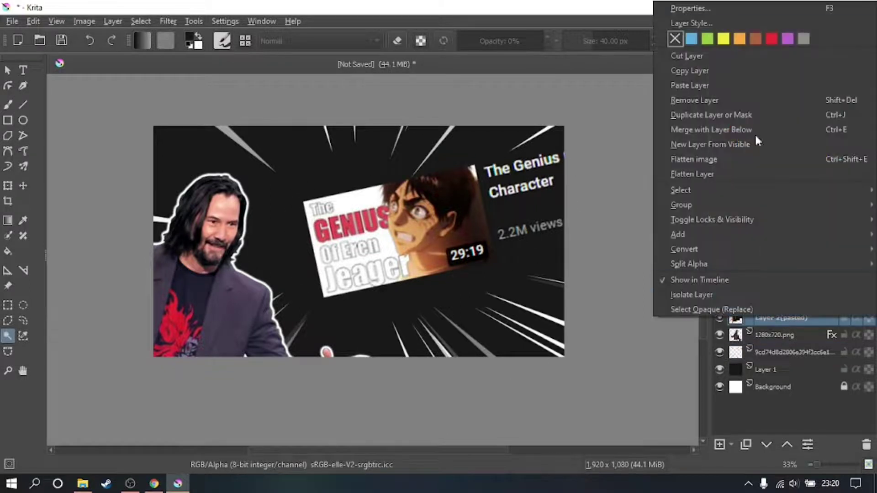
pyautogui.click(698, 25)
pyautogui.click(232, 90)
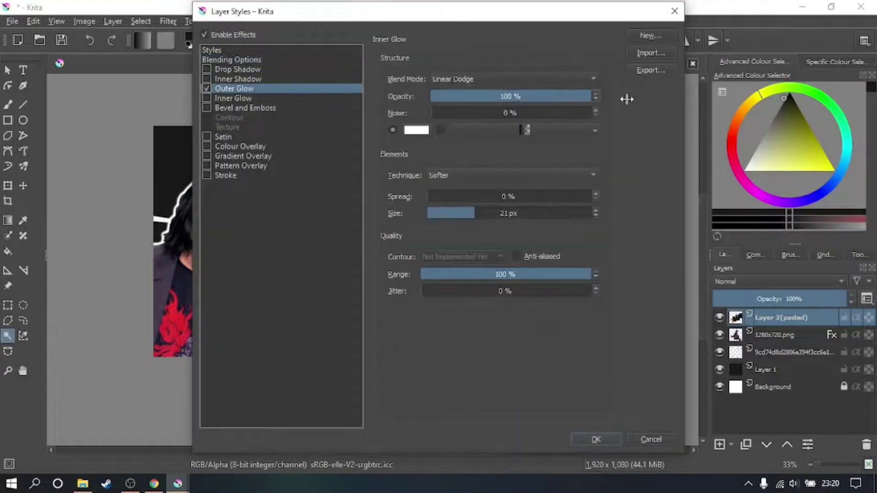
pyautogui.moveTo(447, 197); pyautogui.dragTo(632, 196)
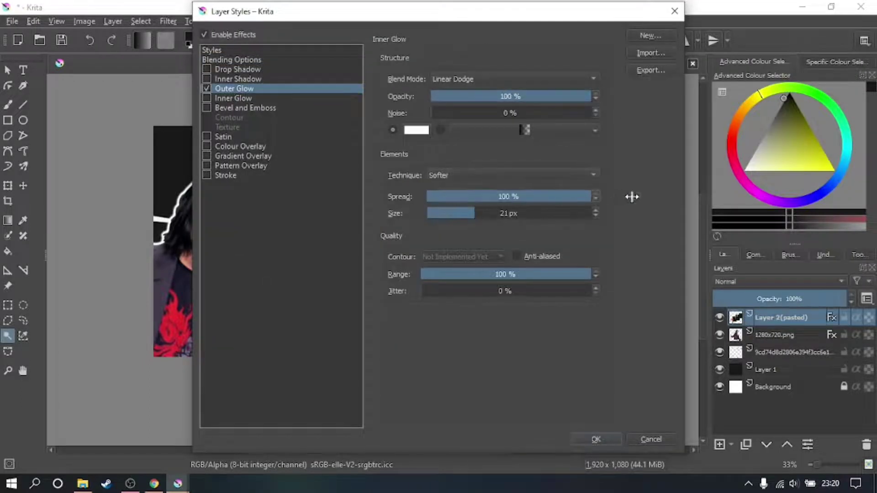
pyautogui.click(597, 439)
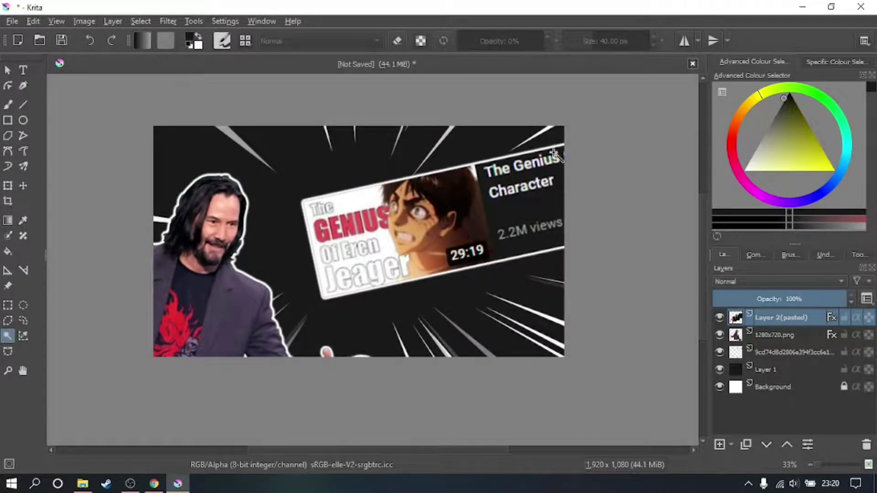
# - Add a new paint layer and create the text "How to make a" in black at size 28
pyautogui.click(720, 445)
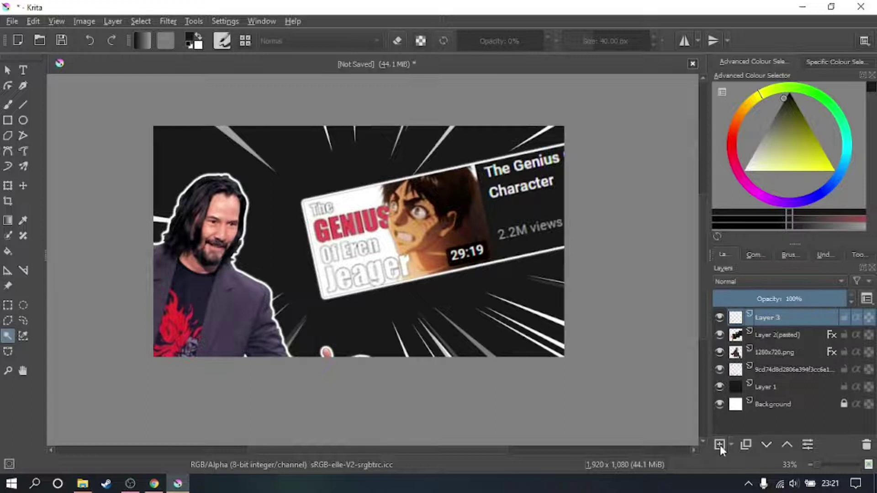
pyautogui.click(214, 143)
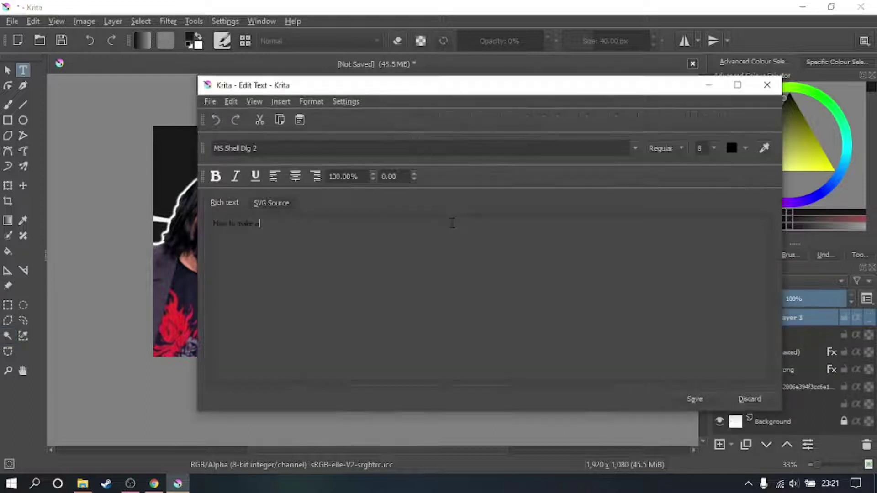
pyautogui.click(714, 150)
pyautogui.scroll(-2, 710, 218)
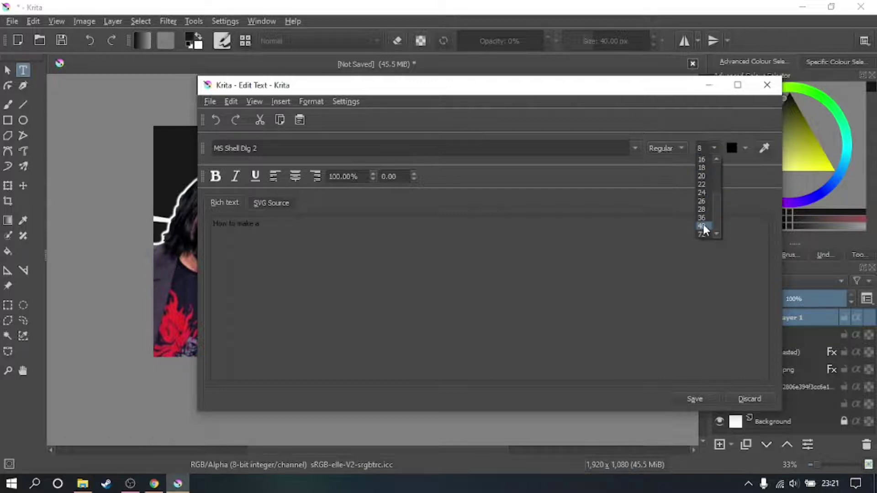
pyautogui.click(703, 211)
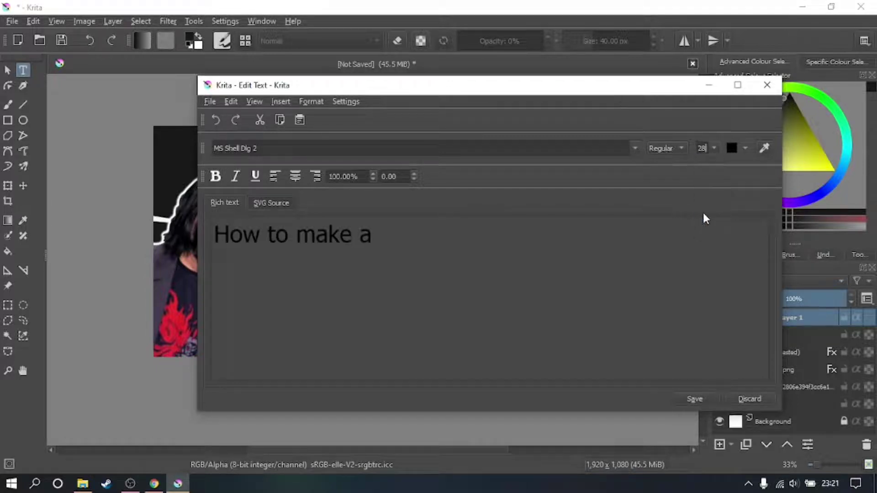
pyautogui.click(745, 147)
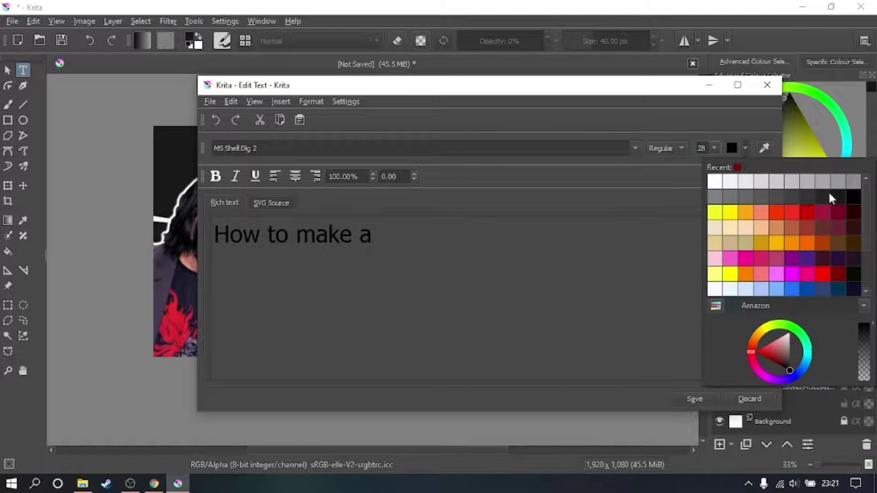
pyautogui.click(853, 198)
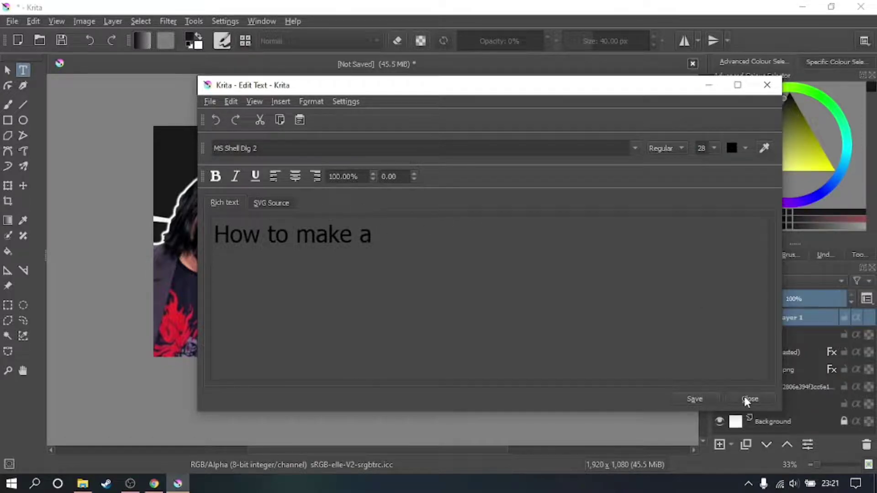
pyautogui.click(740, 400)
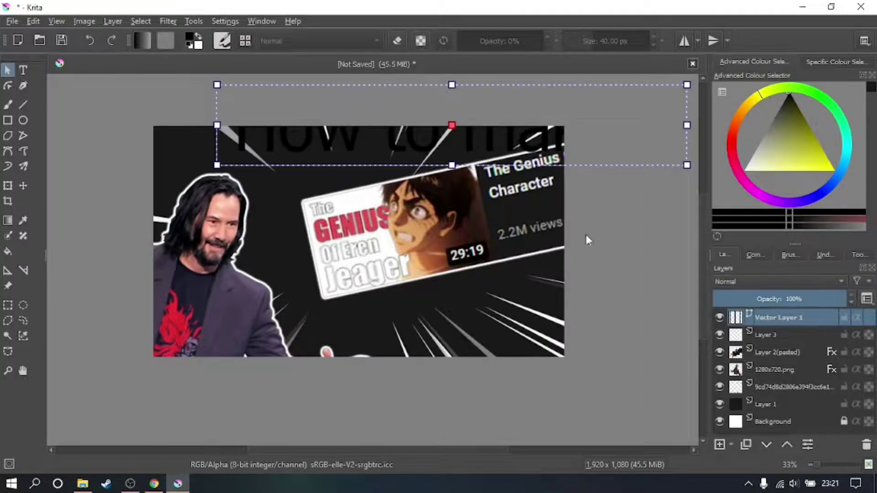
# - Shrink the "How to make a" text with the Transform tool, fit it along the canvas's upper edge and apply the transformation
pyautogui.click(8, 187)
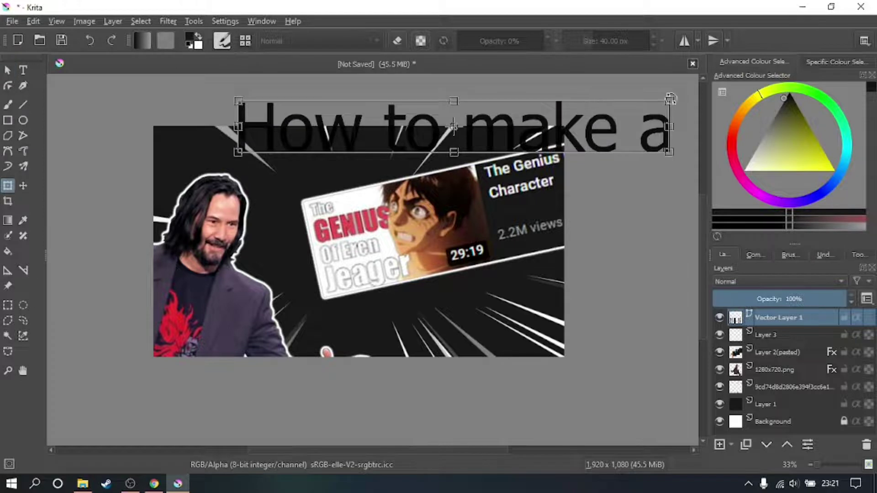
pyautogui.moveTo(672, 99); pyautogui.dragTo(605, 130)
pyautogui.scroll(2, 447, 156)
pyautogui.scroll(-1, 354, 131)
pyautogui.moveTo(484, 163); pyautogui.dragTo(449, 161)
pyautogui.rightClick(450, 161)
pyautogui.click(481, 308)
pyautogui.scroll(-1, 481, 307)
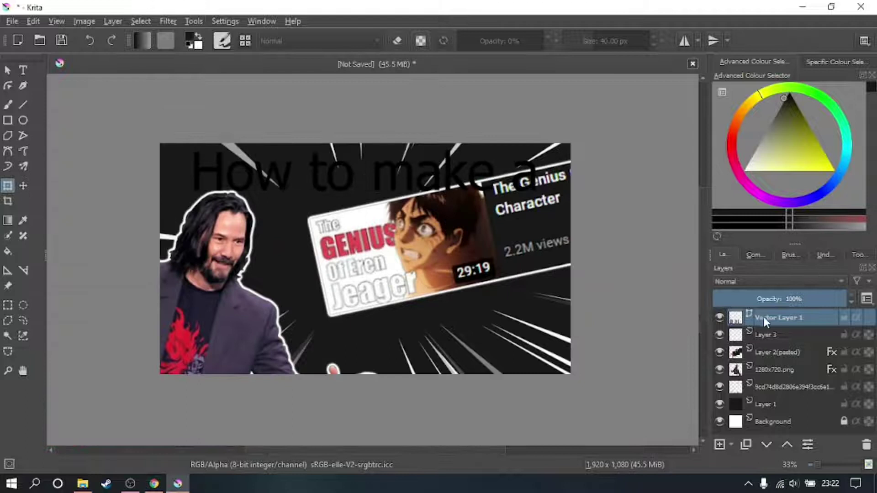
# - Add a red (#ff0000) Outer Glow with 100 % opacity and 100 % spread to the text on Vector Layer 1
pyautogui.moveTo(777, 312)
pyautogui.rightClick(800, 315)
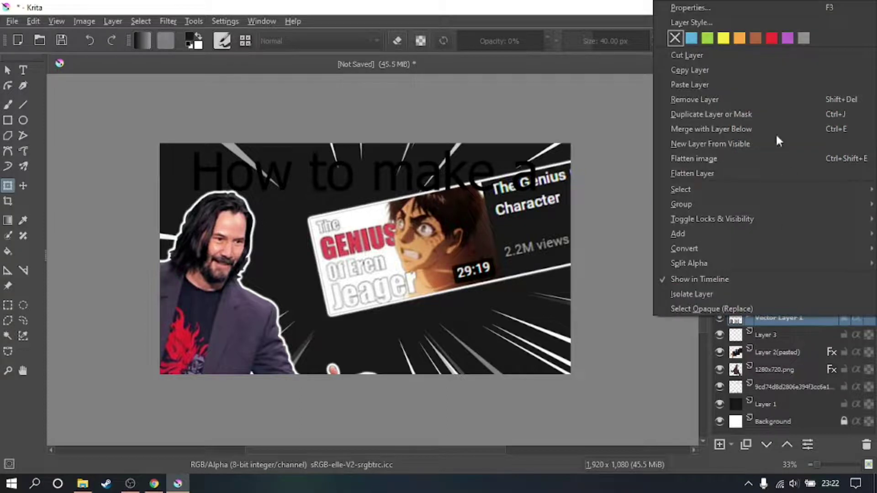
pyautogui.click(716, 24)
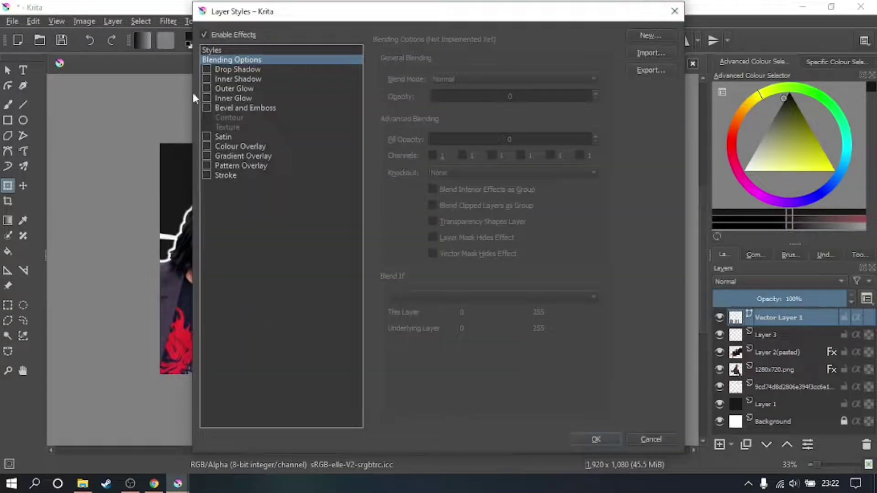
pyautogui.click(202, 89)
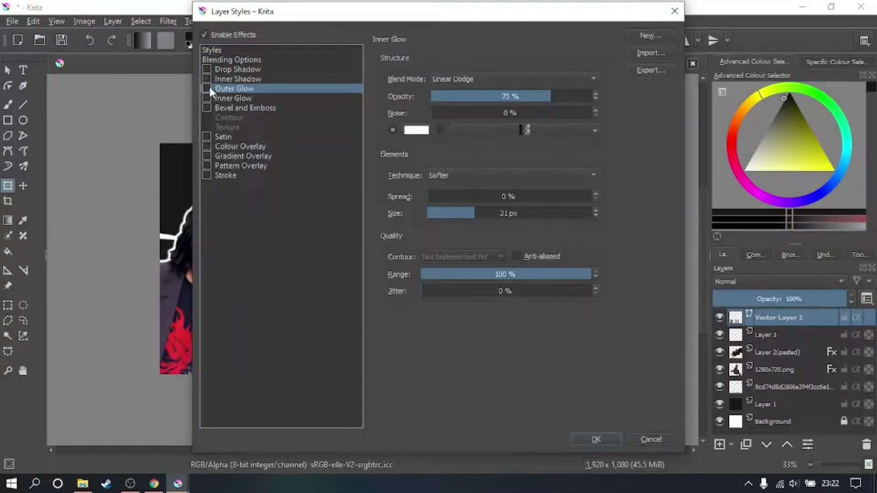
pyautogui.moveTo(550, 96); pyautogui.dragTo(593, 96)
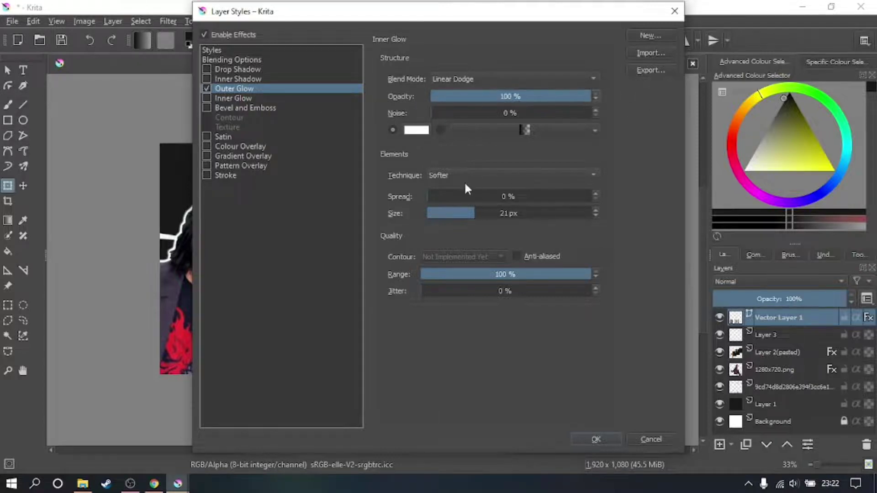
pyautogui.moveTo(441, 199); pyautogui.dragTo(604, 191)
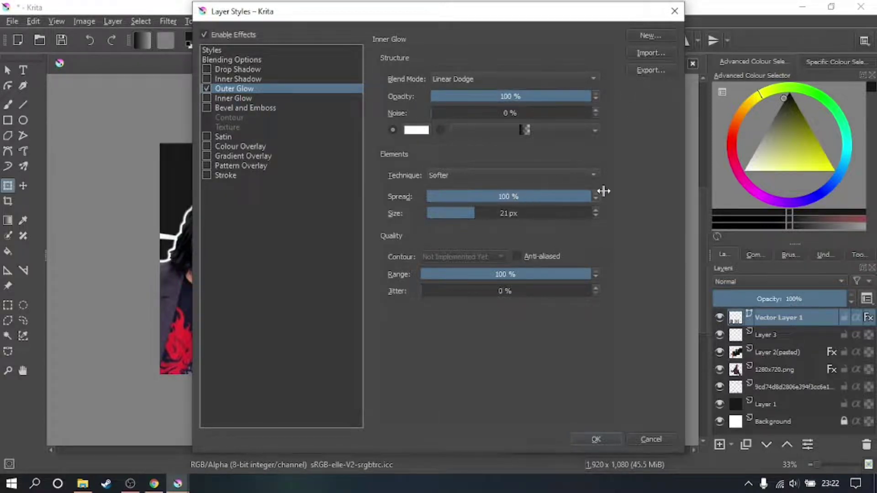
pyautogui.click(415, 133)
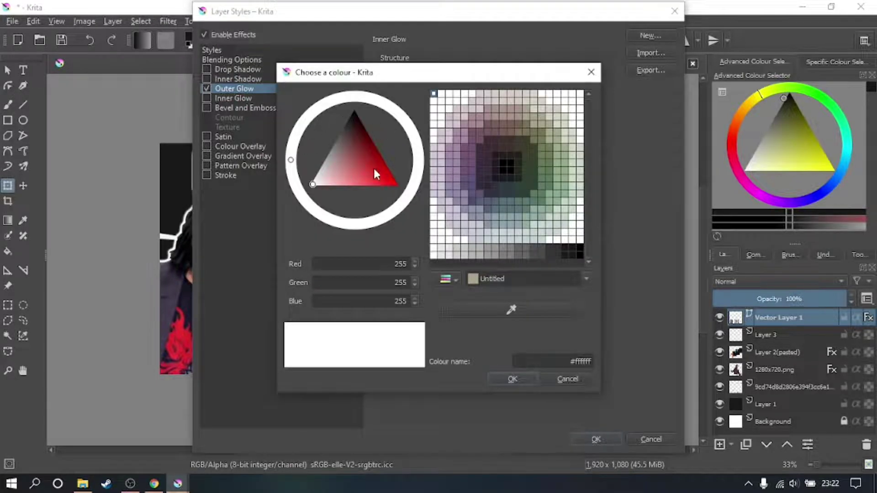
pyautogui.moveTo(374, 169); pyautogui.dragTo(402, 184)
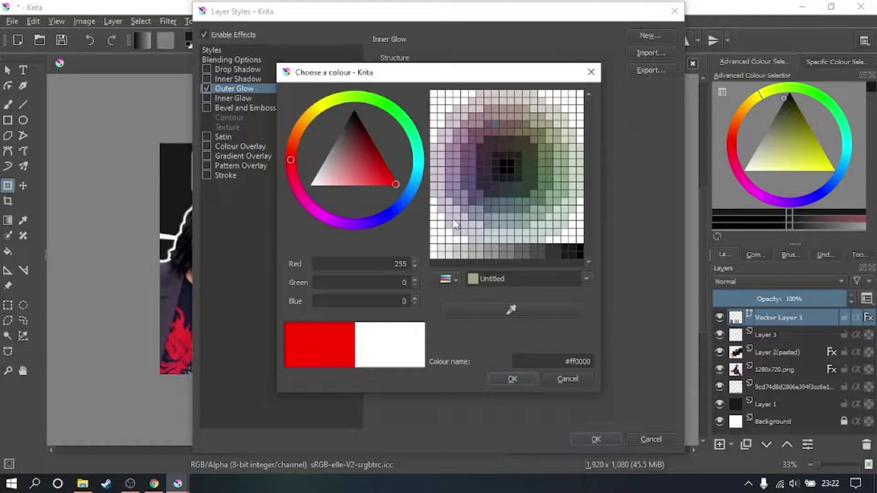
pyautogui.click(513, 378)
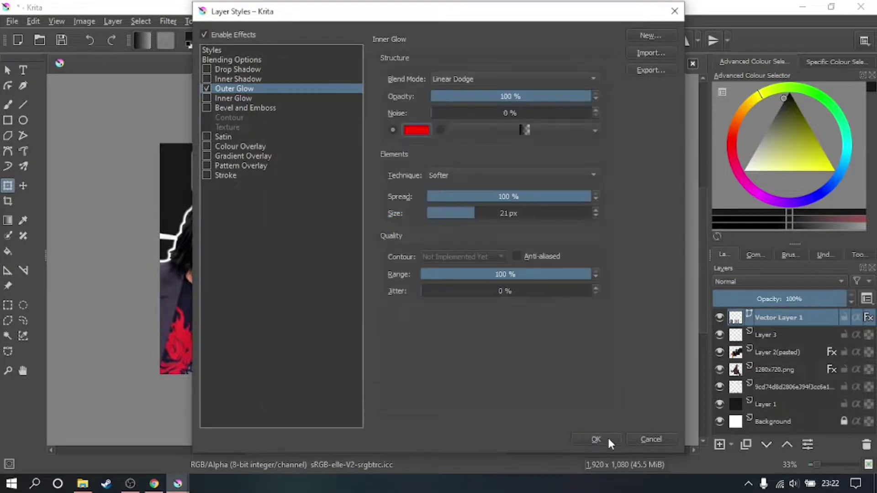
pyautogui.click(608, 436)
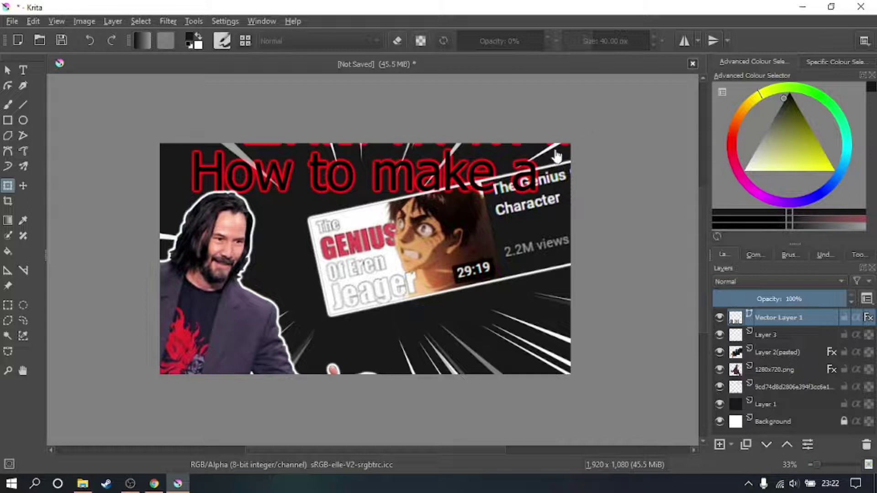
# - Reposition the "How to make a" text along the canvas's upper edge with the Transform tool, apply it and check its red outline
pyautogui.click(458, 184)
pyautogui.moveTo(438, 118); pyautogui.dragTo(435, 108)
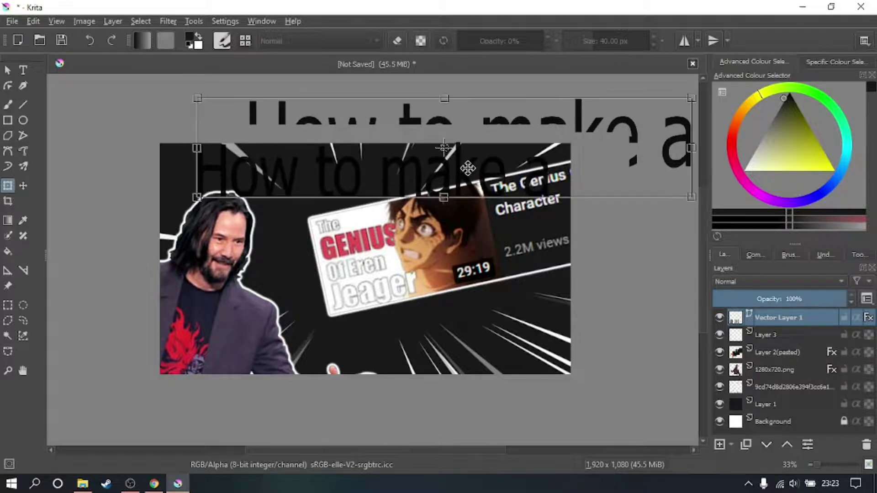
pyautogui.click(492, 316)
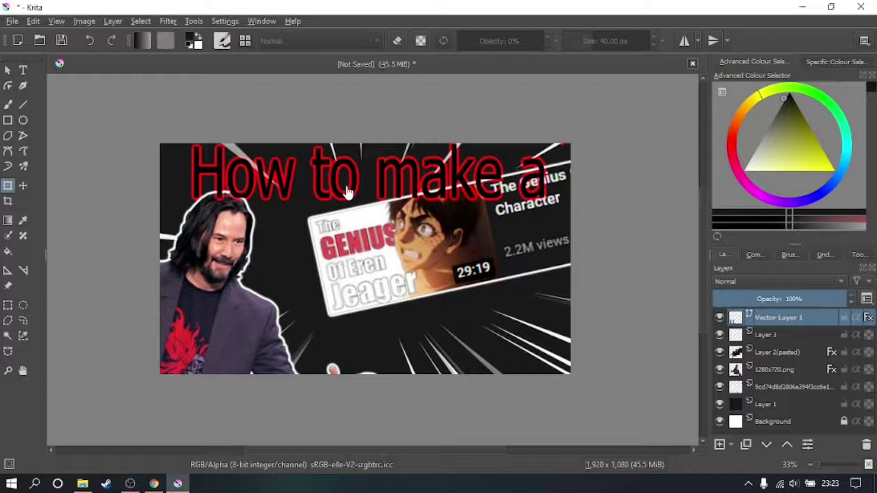
pyautogui.scroll(5, 335, 185)
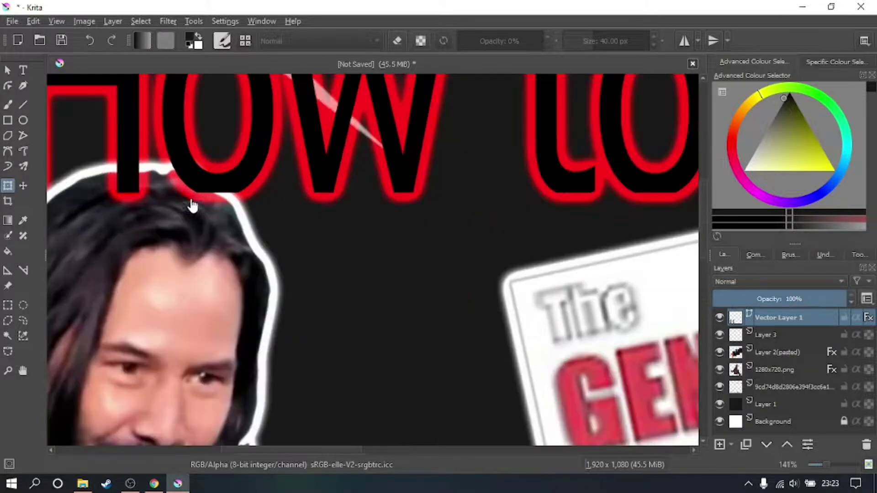
pyautogui.scroll(-5, 353, 251)
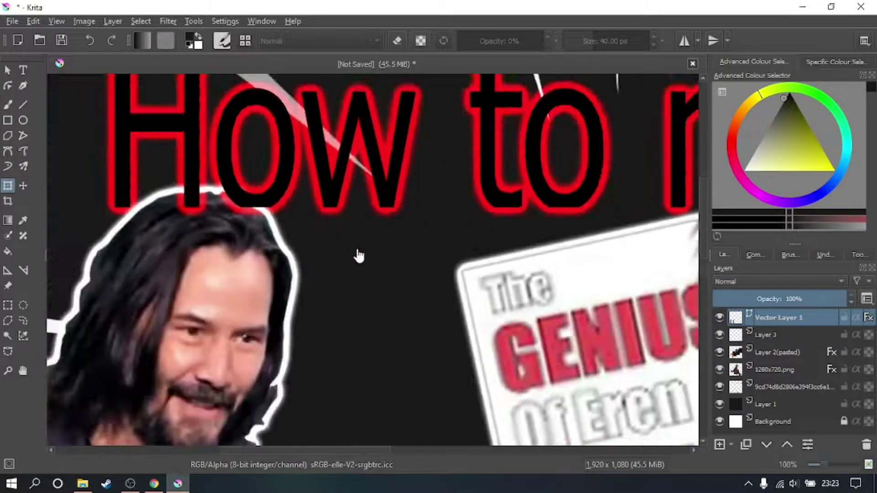
# - Duplicate Vector Layer 1 with the "How to make a" text and merge the copy with the layer below
pyautogui.rightClick(772, 319)
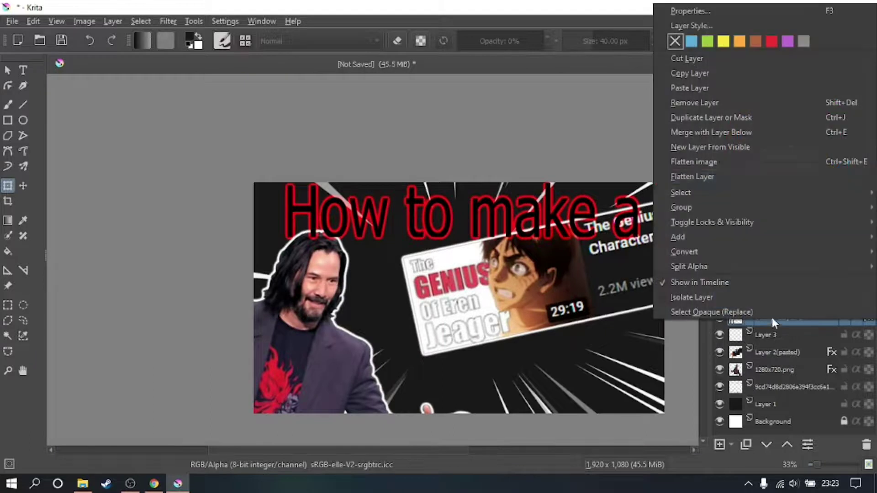
pyautogui.click(721, 118)
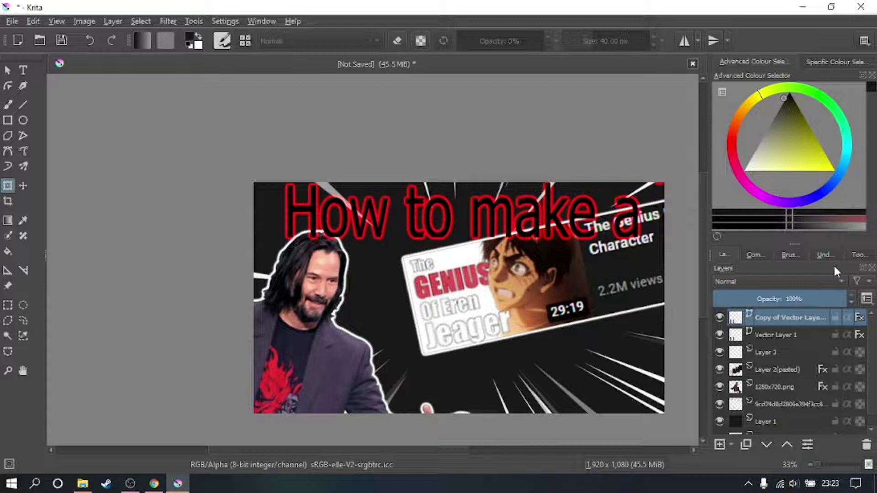
pyautogui.moveTo(800, 325)
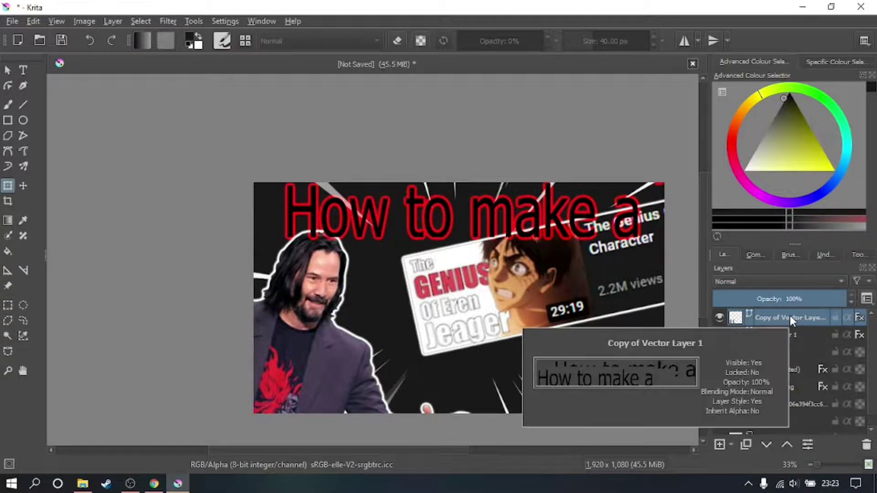
pyautogui.rightClick(791, 315)
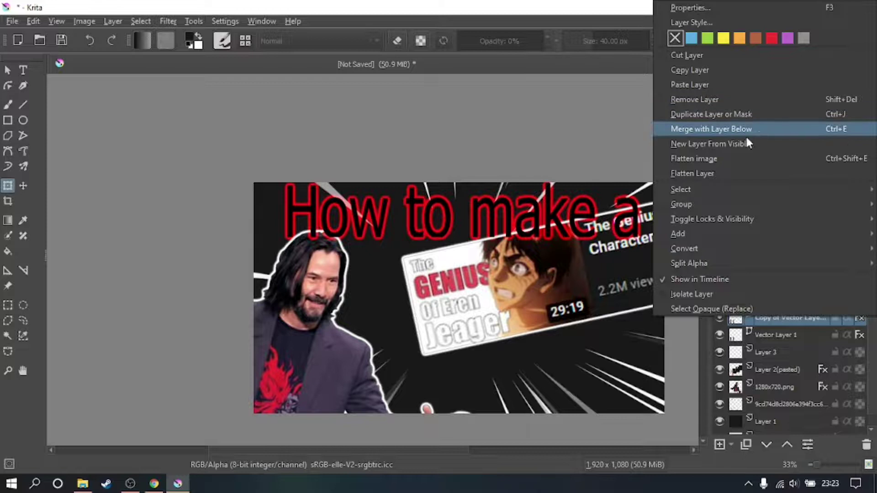
pyautogui.click(733, 132)
pyautogui.scroll(5, 548, 224)
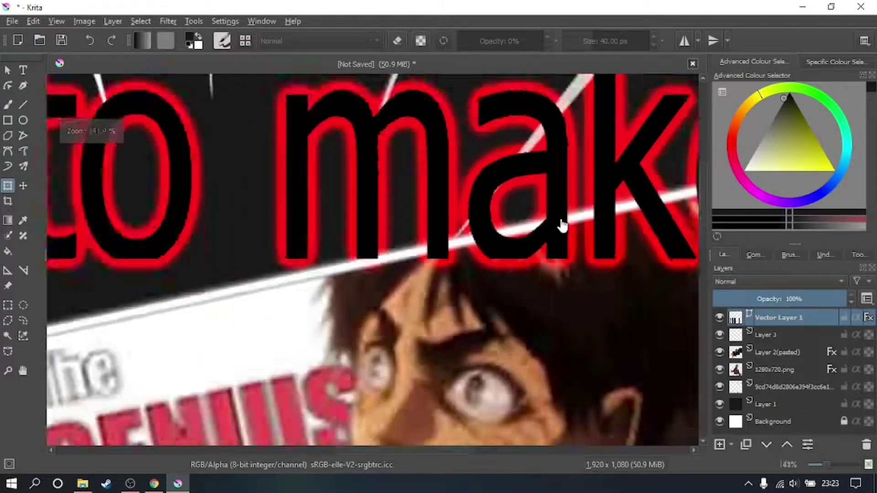
pyautogui.scroll(-5, 562, 224)
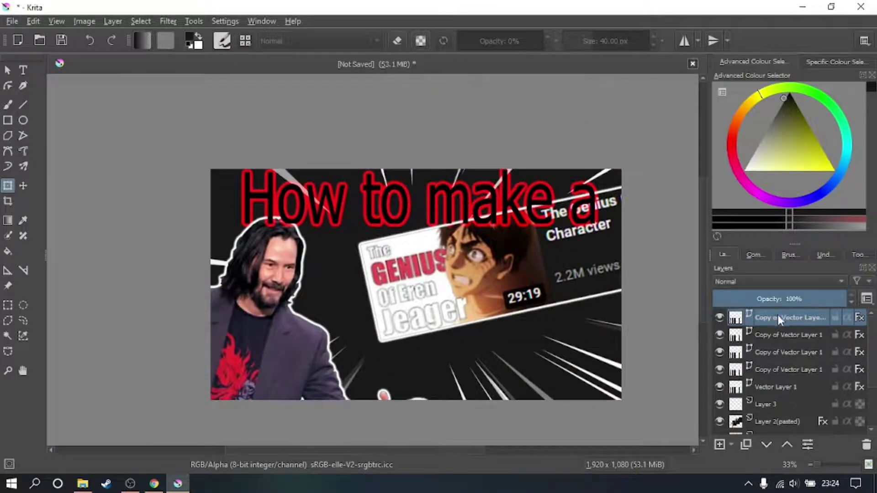
# - Merge the stacked copies of the "How to make a" text layer down
pyautogui.hotkey('ctrl', 'e')
pyautogui.hotkey('ctrl', 'e')
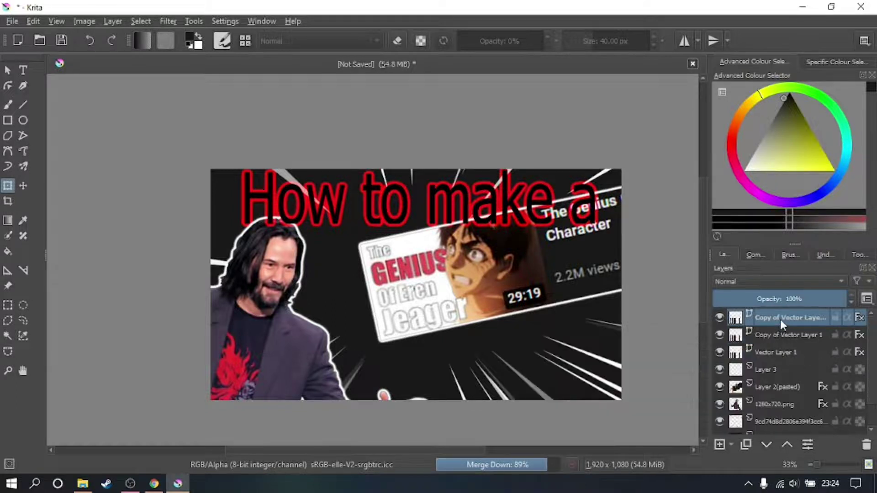
pyautogui.scroll(1, 597, 256)
pyautogui.rightClick(769, 317)
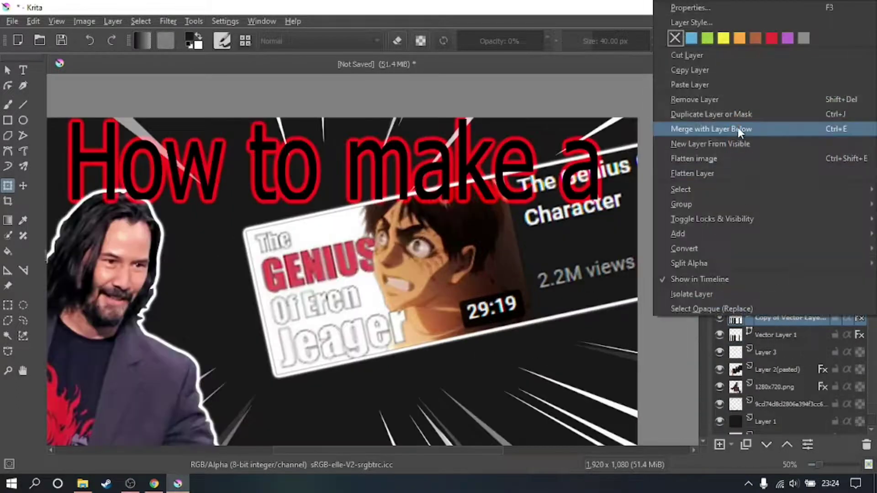
pyautogui.press('Escape')
# - Duplicate the "How to make a" text layer repeatedly until four copies are stacked above Vector Layer 1
pyautogui.hotkey('ctrl', 'j')
pyautogui.rightClick(788, 320)
pyautogui.press('Escape')
pyautogui.hotkey('ctrl', 'j')
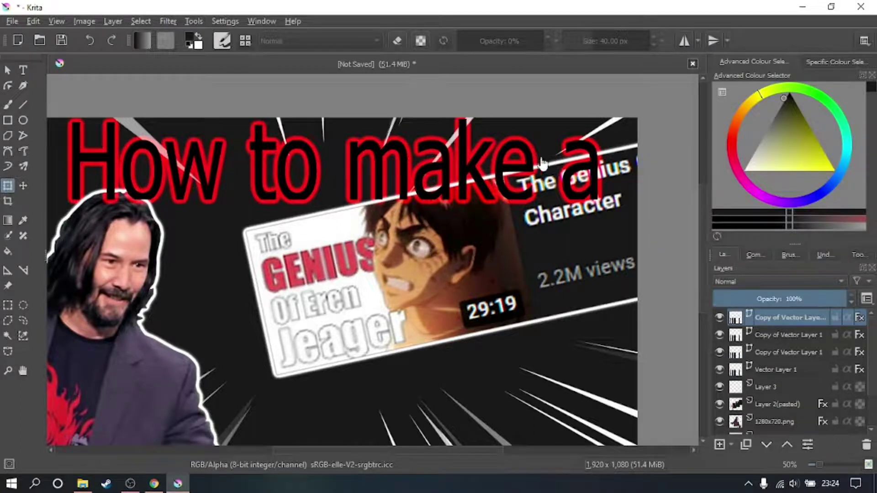
pyautogui.hotkey('ctrl', 'j')
pyautogui.scroll(-2, 355, 151)
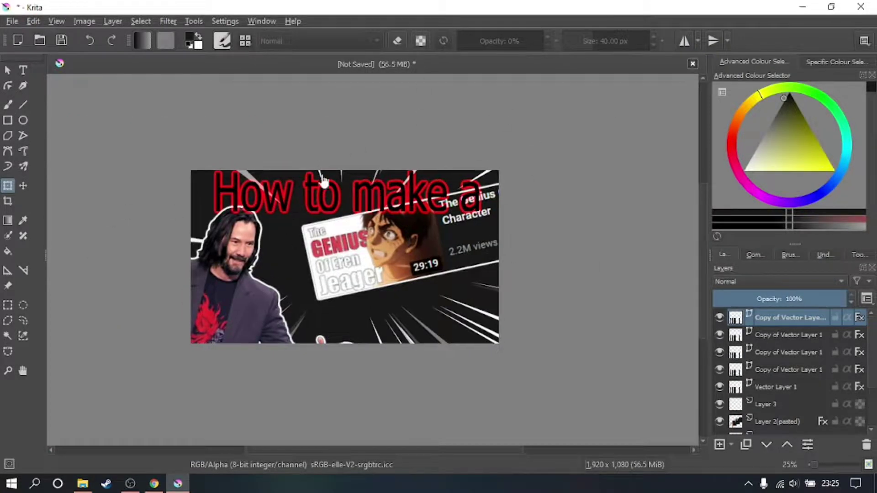
# - Add a new paint layer and create large black text "In Krita" near the canvas's lower edge
pyautogui.click(720, 446)
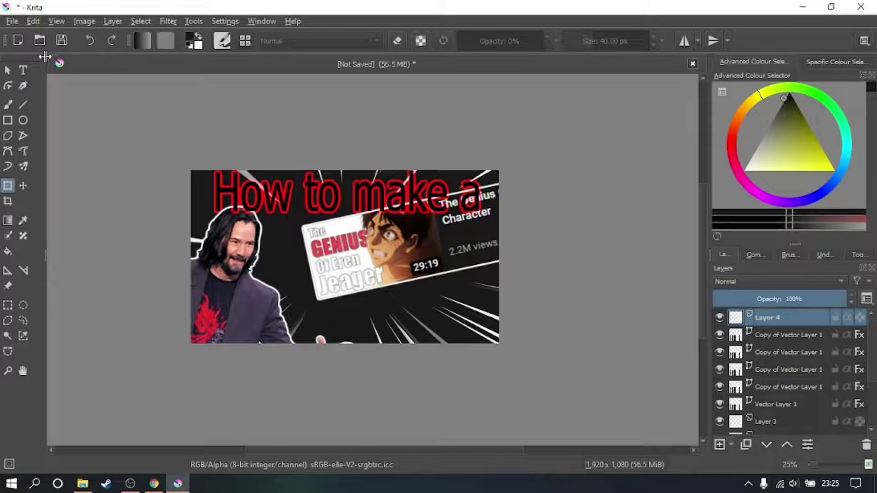
pyautogui.click(22, 70)
pyautogui.click(362, 319)
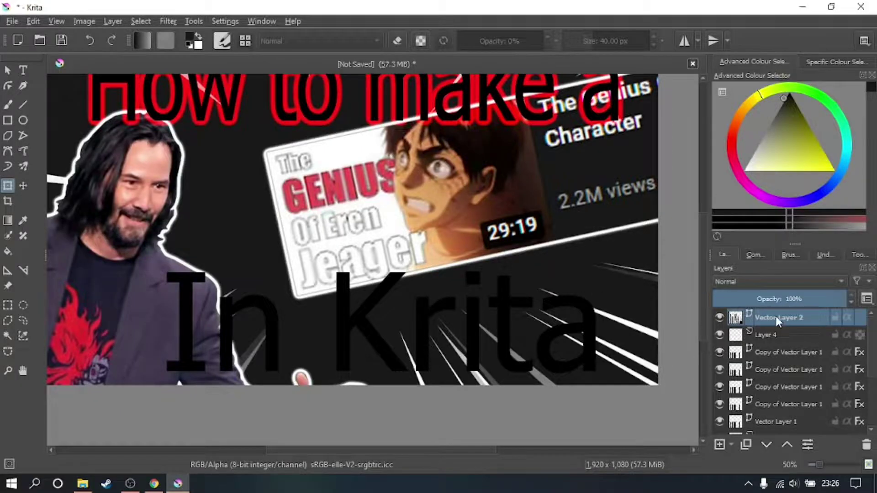
# - Add a red (#ff0000) Outer Glow with 100 % opacity and 100 % spread to the "In Krita" text on Vector Layer 2
pyautogui.rightClick(778, 322)
pyautogui.click(678, 21)
pyautogui.click(224, 90)
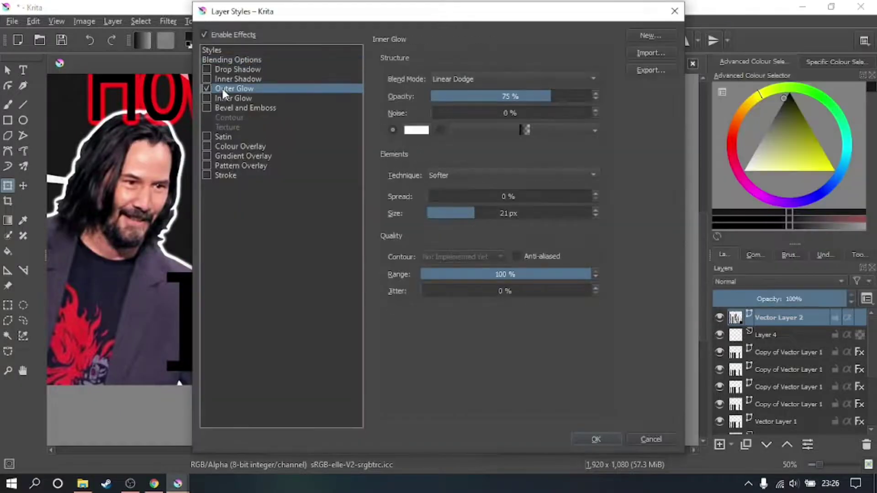
pyautogui.moveTo(490, 97); pyautogui.dragTo(598, 97)
pyautogui.moveTo(435, 196); pyautogui.dragTo(704, 211)
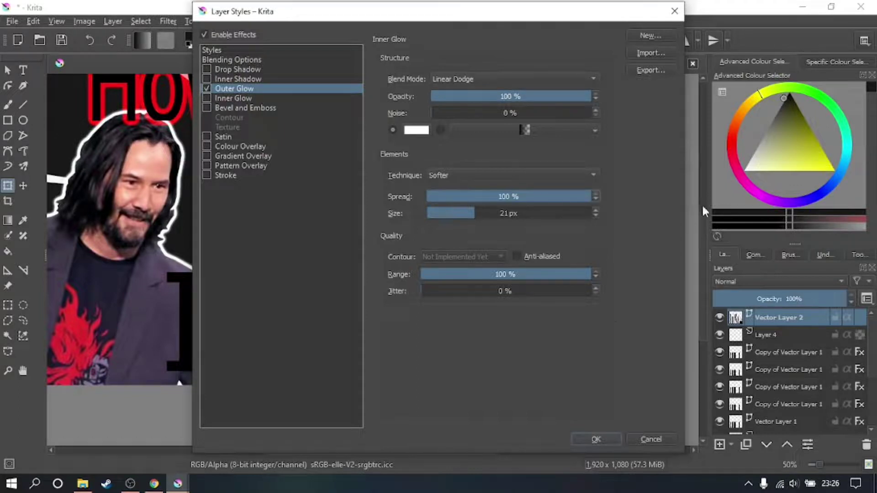
pyautogui.click(416, 129)
pyautogui.click(389, 183)
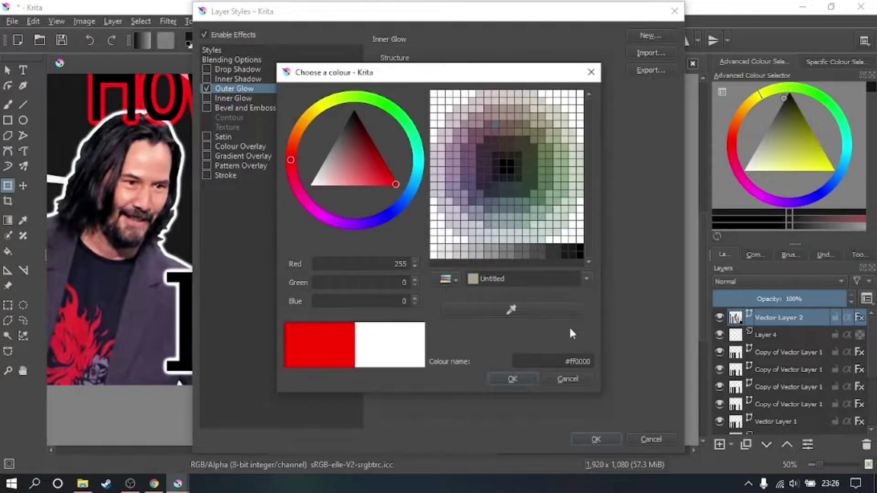
pyautogui.click(508, 379)
pyautogui.click(612, 440)
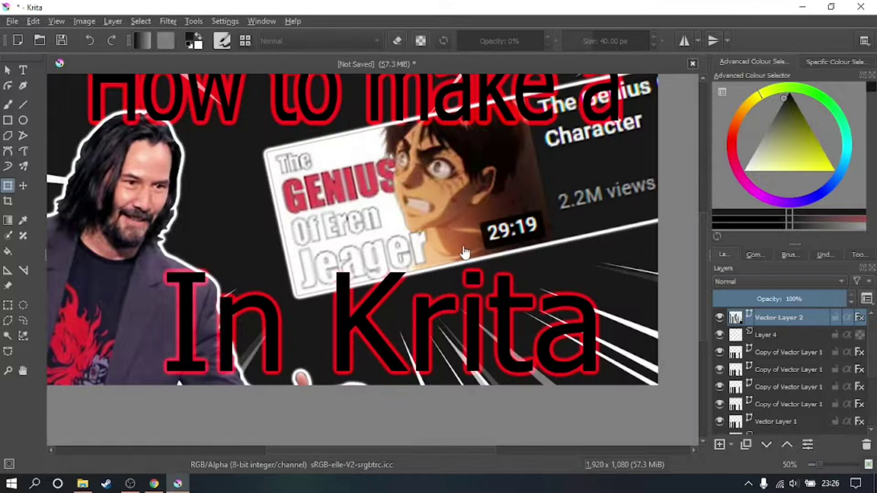
# - Merge the "In Krita" and "How to make a" text layers with their copies into one layer and inspect the glow edges
pyautogui.rightClick(777, 316)
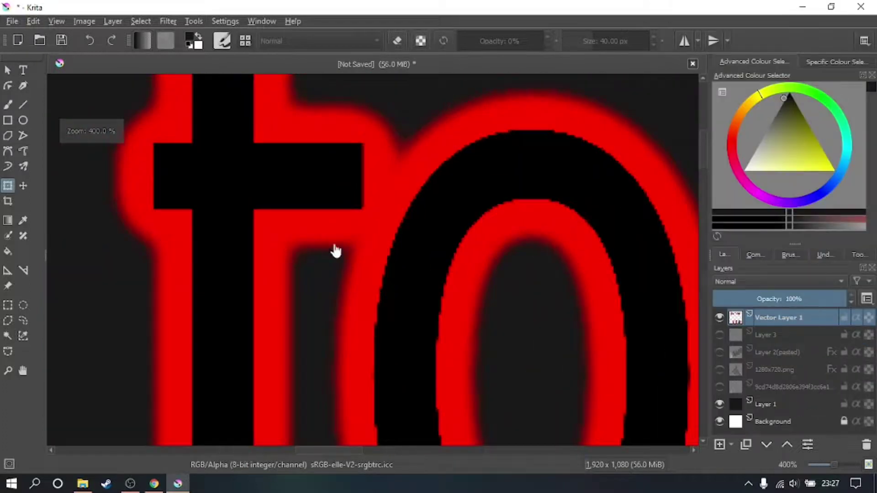
pyautogui.scroll(-5, 562, 257)
pyautogui.scroll(6, 417, 265)
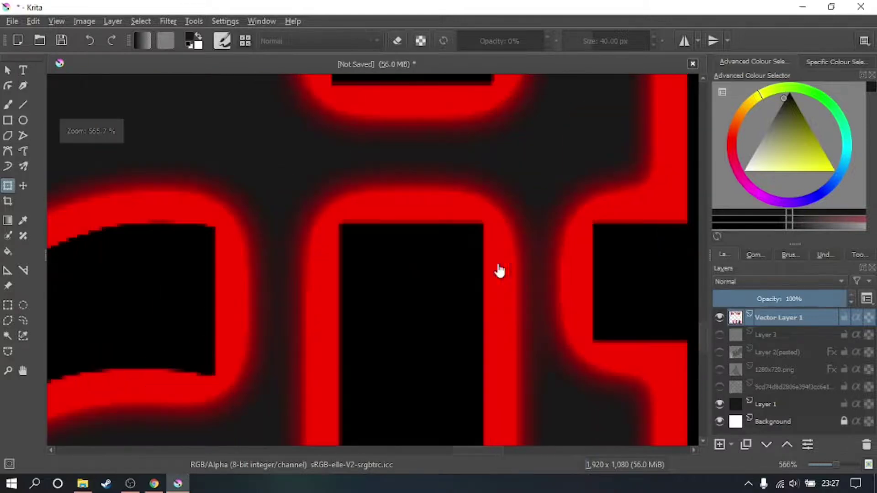
pyautogui.scroll(-4, 225, 231)
pyautogui.scroll(-4, 282, 226)
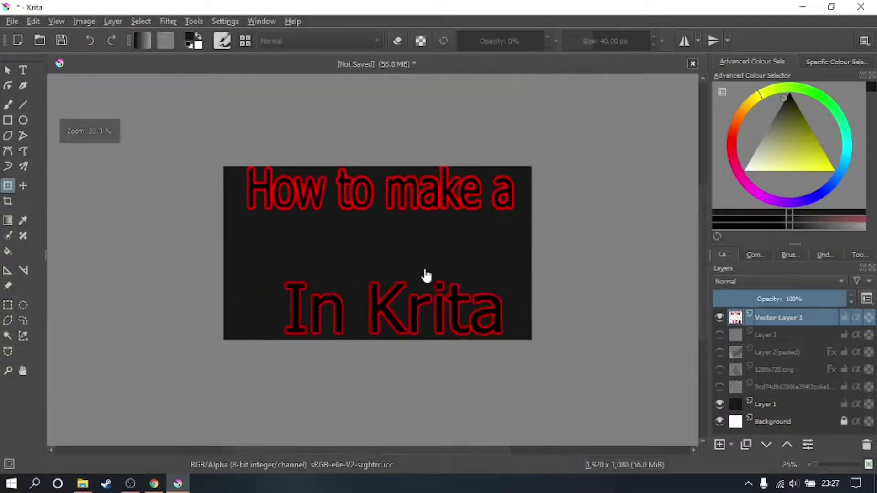
# - Make Layer 3, Layer 2(pasted), 1280x720.png and the speed-lines layer visible again
pyautogui.click(720, 335)
pyautogui.click(720, 352)
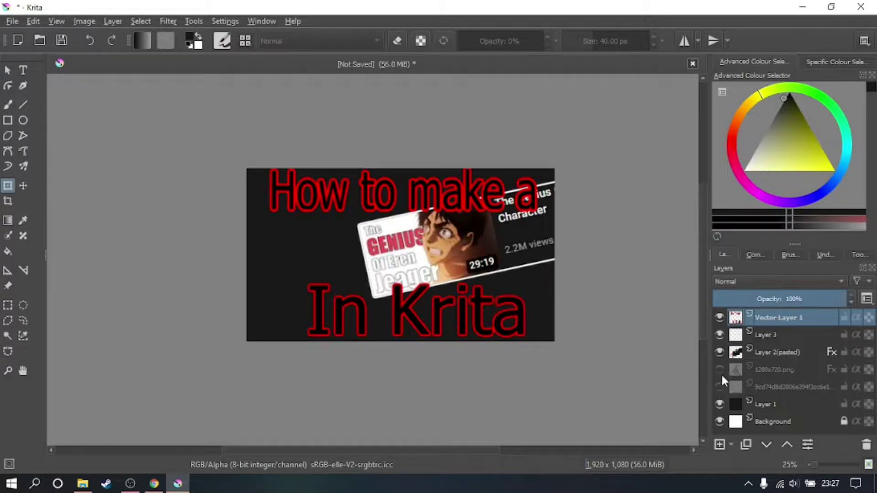
pyautogui.click(719, 369)
pyautogui.click(720, 387)
pyautogui.scroll(1, 444, 306)
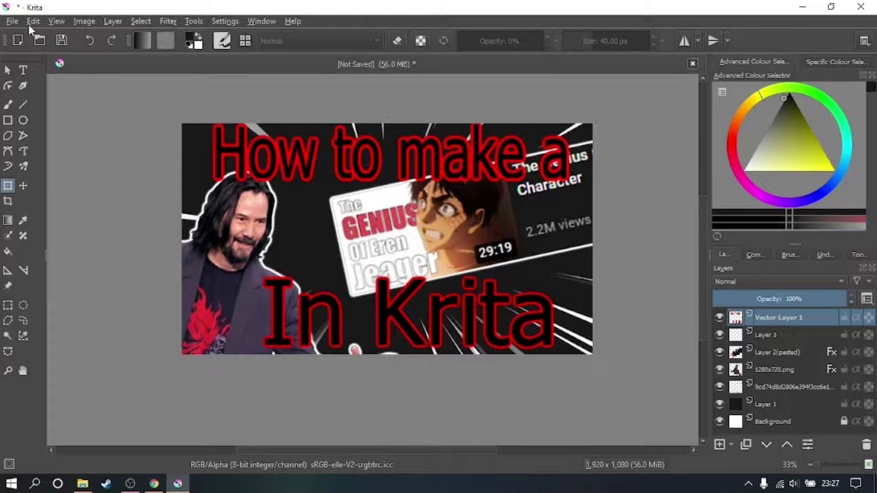
# - Export the image as a JPEG named "how to make a thumbnail" in the other thumbnails folder
pyautogui.click(12, 21)
pyautogui.click(42, 236)
pyautogui.scroll(-8, 316, 273)
pyautogui.click(316, 273)
pyautogui.click(120, 78)
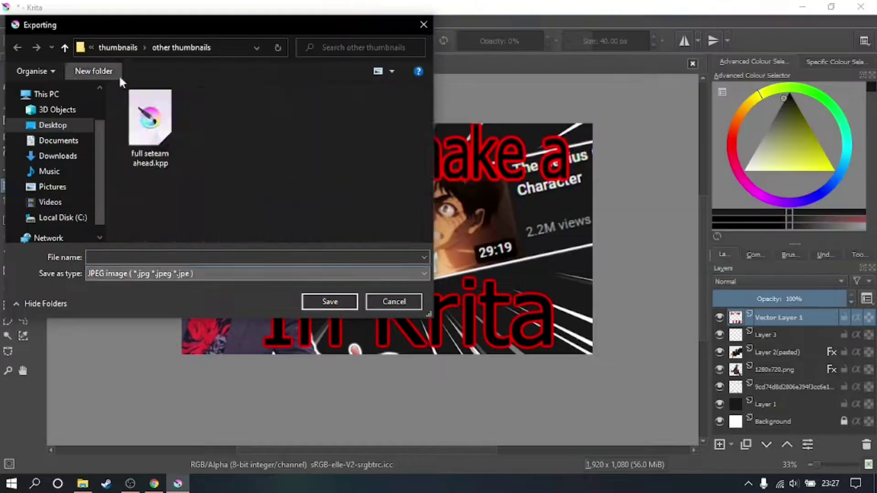
pyautogui.click(162, 257)
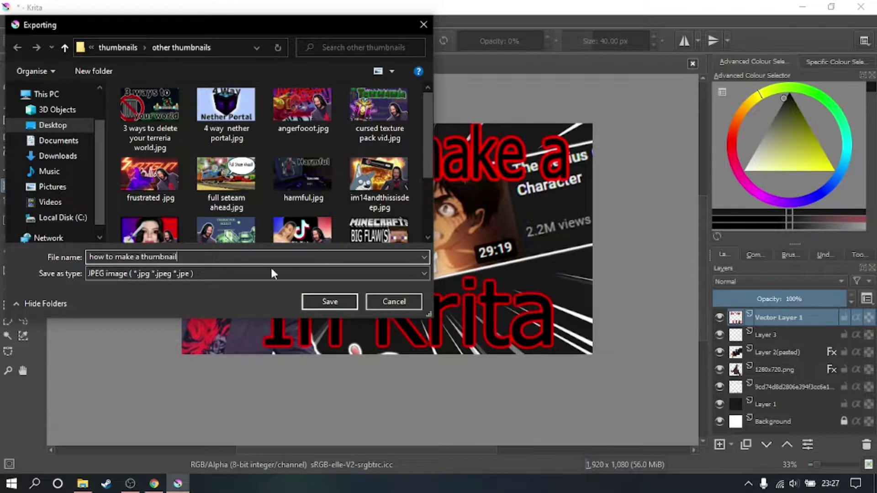
pyautogui.click(330, 301)
pyautogui.click(688, 373)
# - Find how to make a thumbnail.jpg in File Explorer's other thumbnails folder and insert it into the Krita document as a new layer
pyautogui.click(83, 483)
pyautogui.click(314, 64)
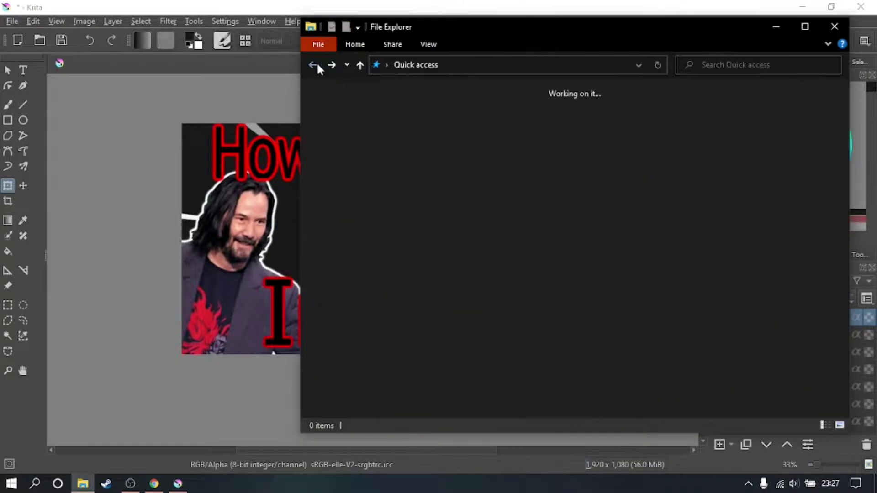
pyautogui.doubleClick(421, 121)
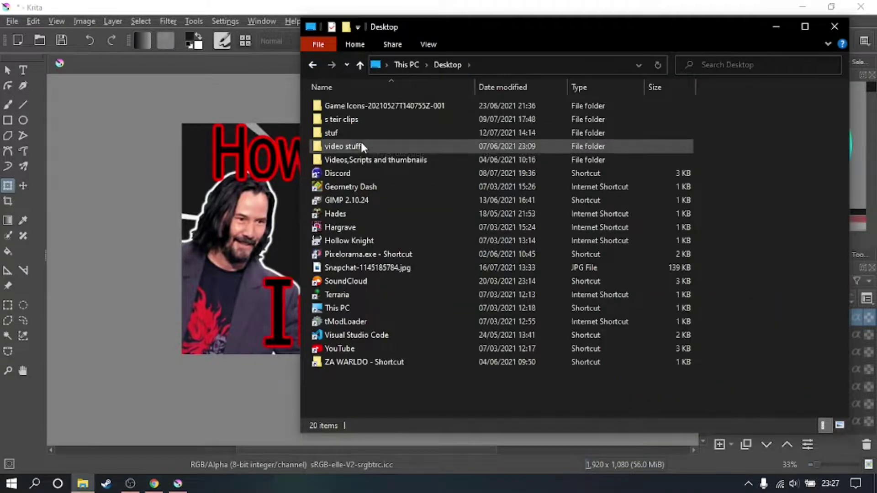
pyautogui.doubleClick(359, 145)
pyautogui.moveTo(493, 199); pyautogui.dragTo(192, 253)
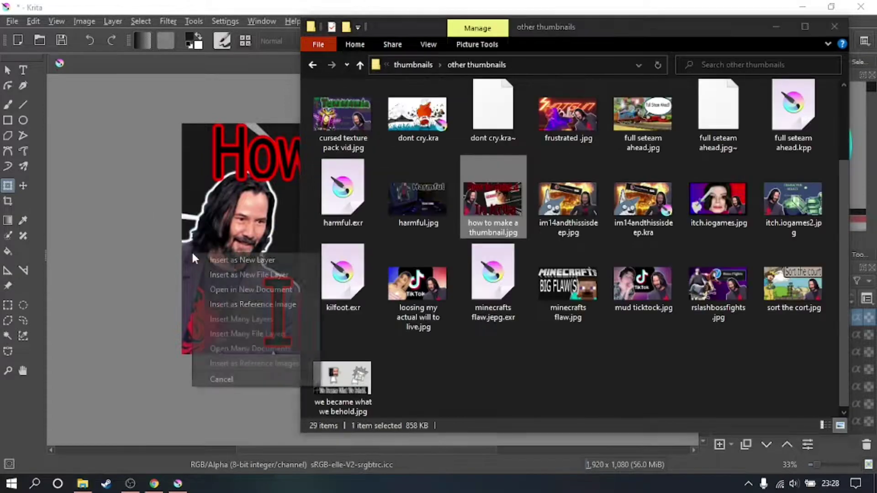
pyautogui.click(213, 255)
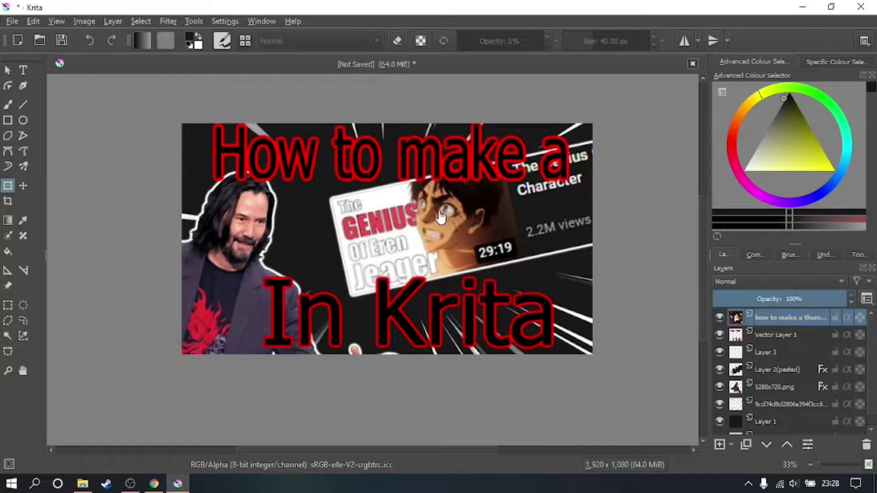
# - Shrink and tilt the inserted thumbnail to cover the video entry's picture, and place its layer directly above Layer 2(pasted)
pyautogui.scroll(-1, 441, 217)
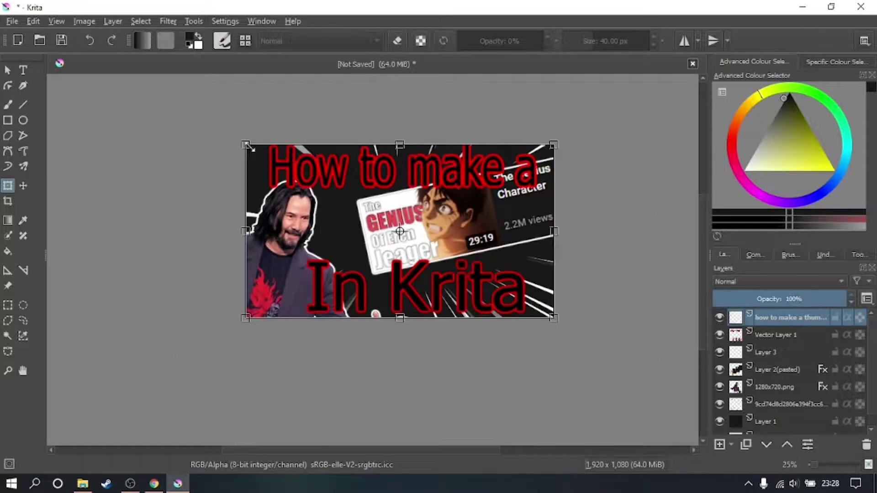
pyautogui.moveTo(246, 146); pyautogui.dragTo(449, 260)
pyautogui.scroll(2, 518, 288)
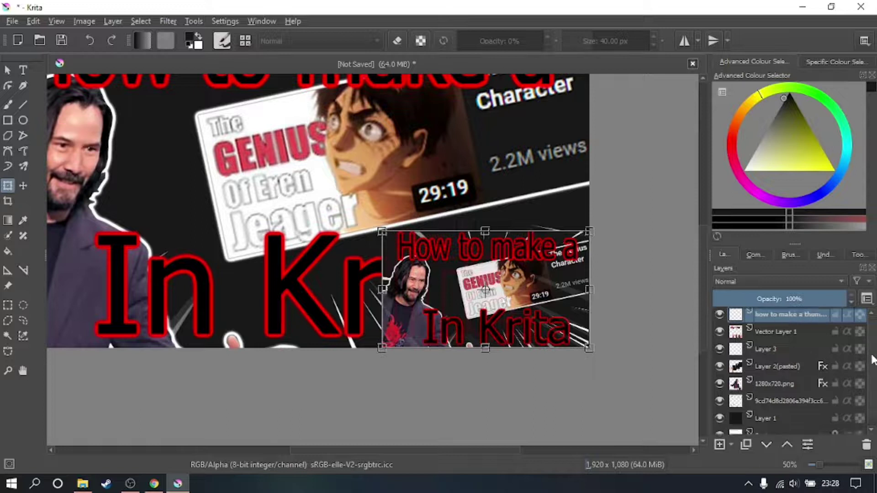
pyautogui.scroll(-1, 760, 321)
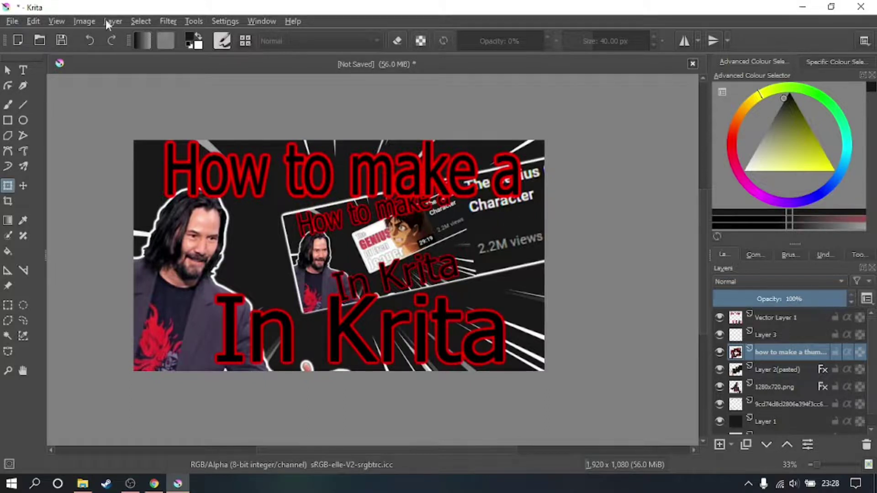
# - Export the image as a JPEG named "how to make a thumbnail2" in the other thumbnails folder
pyautogui.click(11, 21)
pyautogui.click(41, 151)
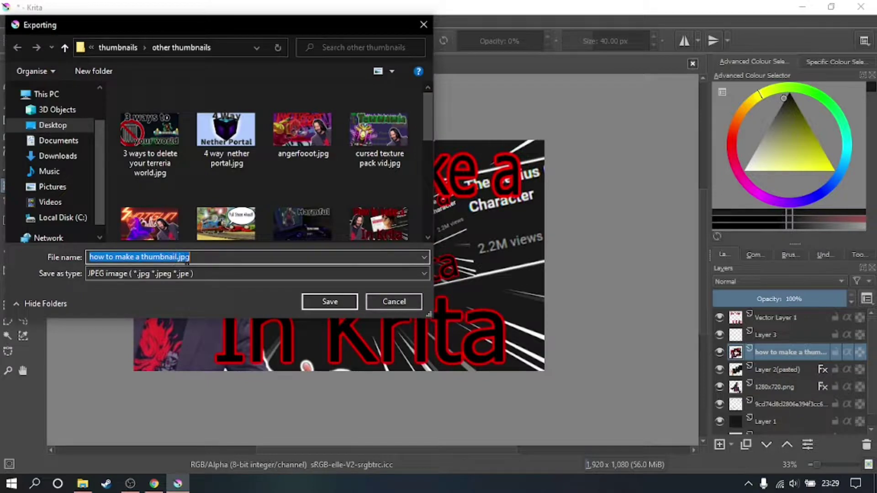
pyautogui.click(176, 256)
pyautogui.press('Right')
pyautogui.write('2')
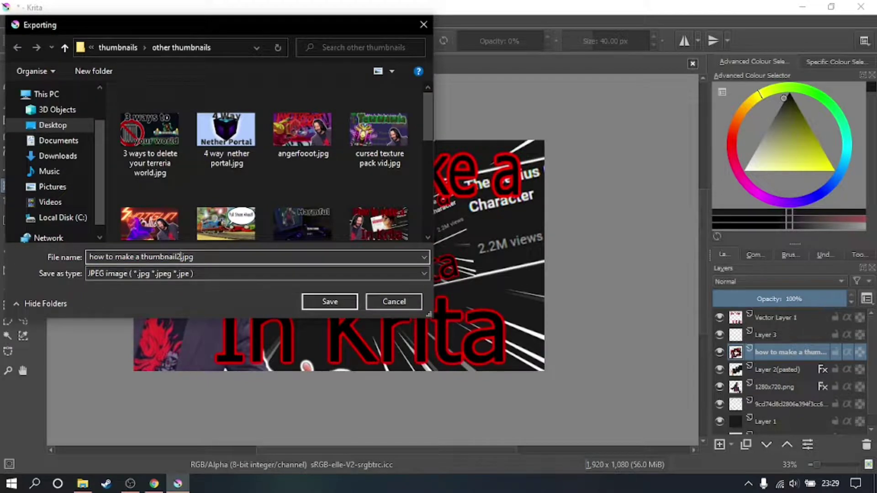
pyautogui.click(323, 300)
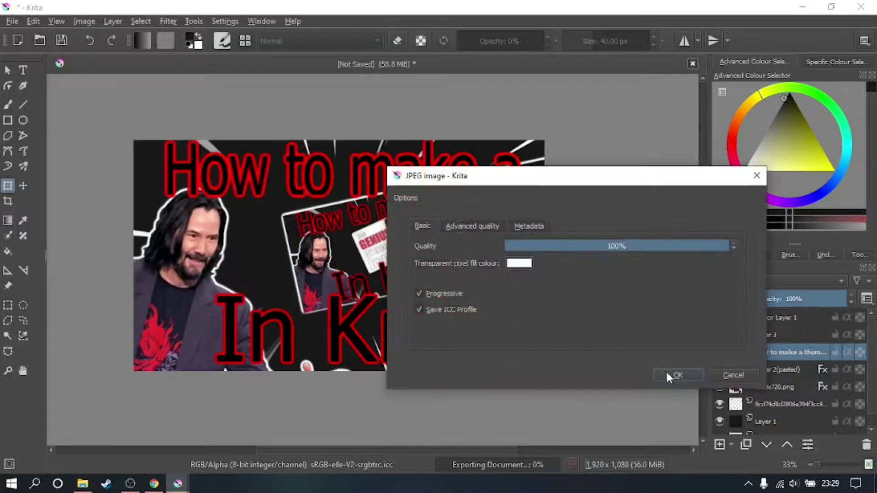
pyautogui.click(675, 375)
# - Switch to File Explorer and insert how to make a thumbnail2.jpg into the Krita document as a new layer
pyautogui.click(83, 485)
pyautogui.moveTo(568, 224); pyautogui.dragTo(217, 298)
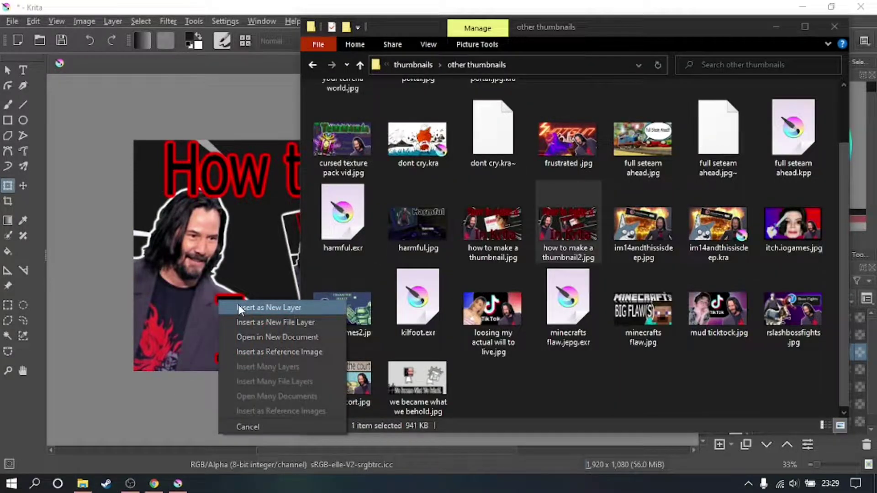
pyautogui.click(238, 307)
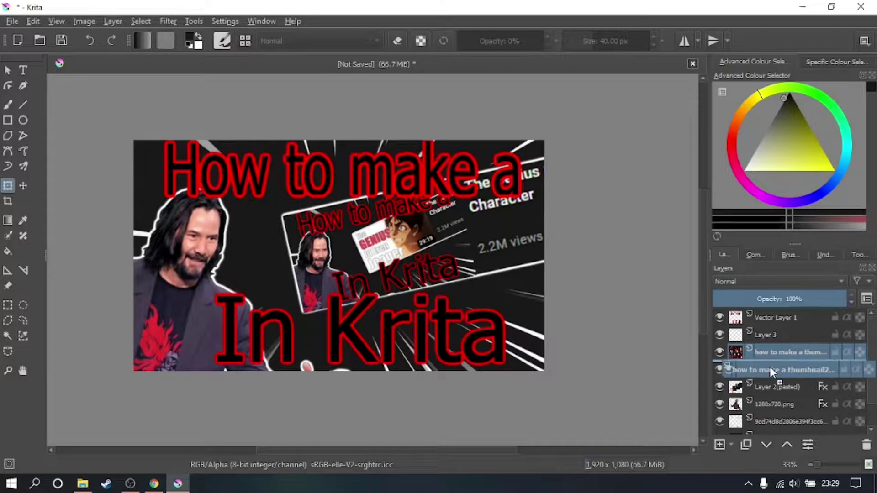
# - Try to shrink and tilt the inserted thumbnail2 image over the video picture inside the nested thumbnail
pyautogui.scroll(1, 460, 239)
pyautogui.scroll(-1, 459, 240)
pyautogui.moveTo(544, 141); pyautogui.dragTo(475, 223)
pyautogui.scroll(1, 473, 225)
pyautogui.moveTo(519, 189); pyautogui.dragTo(348, 198)
pyautogui.press('Return')
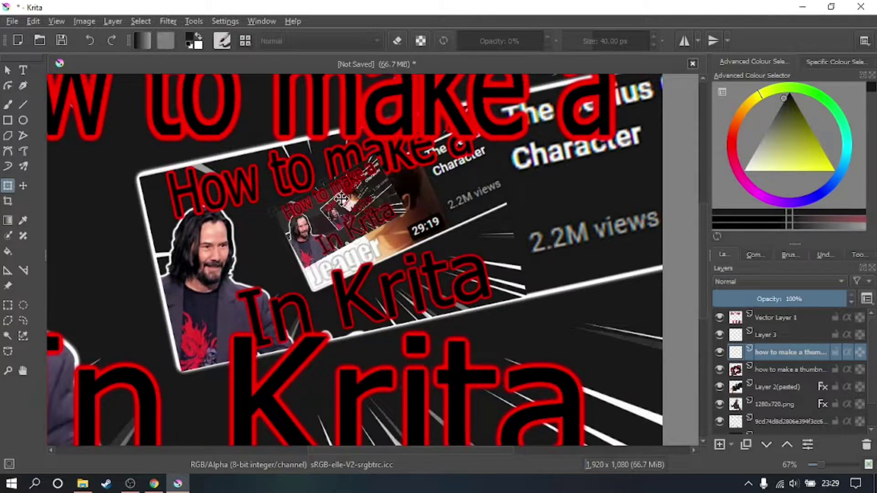
pyautogui.scroll(3, 340, 200)
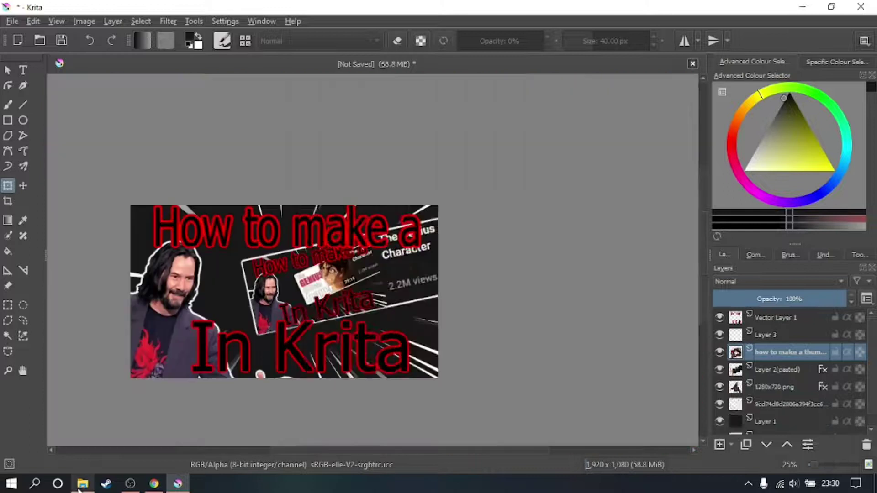
# - Bring how to make a thumbnail2.jpg from File Explorer's other thumbnails folder into the Krita document as a new layer
pyautogui.hotkey('alt', 'Tab')
pyautogui.moveTo(578, 235); pyautogui.dragTo(187, 313)
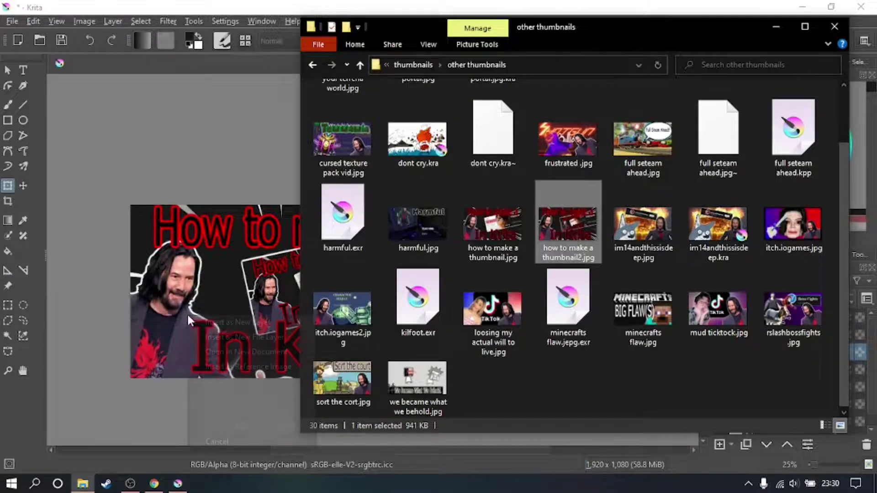
pyautogui.click(214, 320)
pyautogui.click(221, 322)
# - Merge the title, glow, nested thumbnail, video entry, cut-out and speed-lines layers down into Layer 1, keeping the hidden thumbnail2 layer separate
pyautogui.click(780, 316)
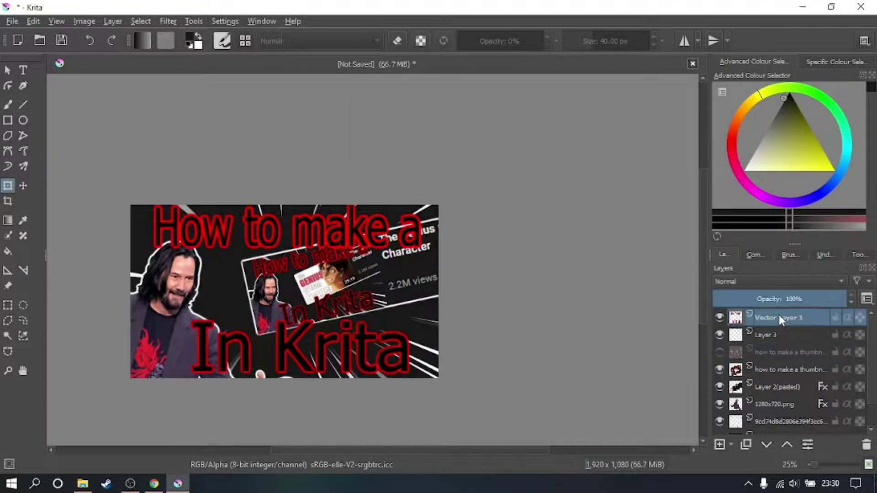
pyautogui.hotkey('ctrl', 'e')
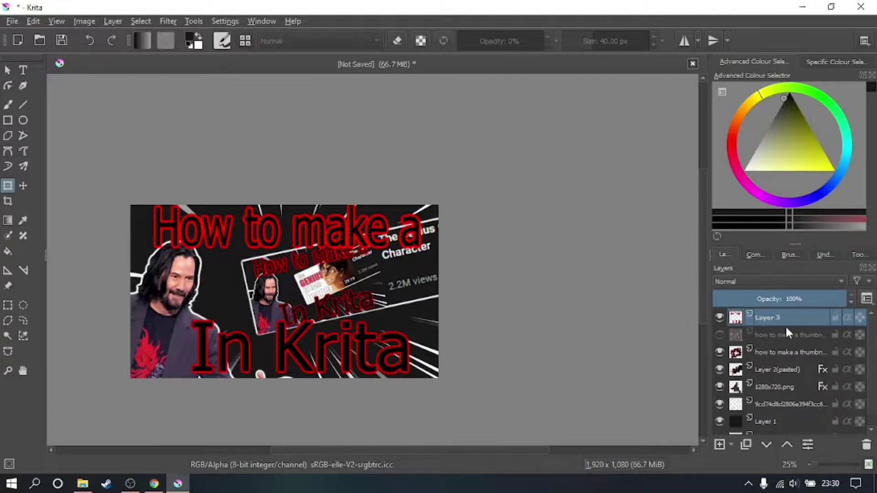
pyautogui.hotkey('ctrl', 'e')
pyautogui.click(791, 341)
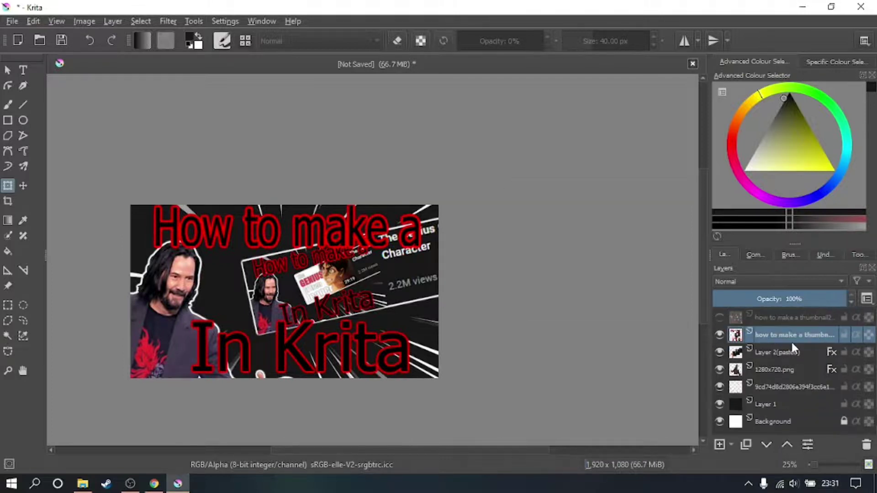
pyautogui.hotkey('ctrl', 'e')
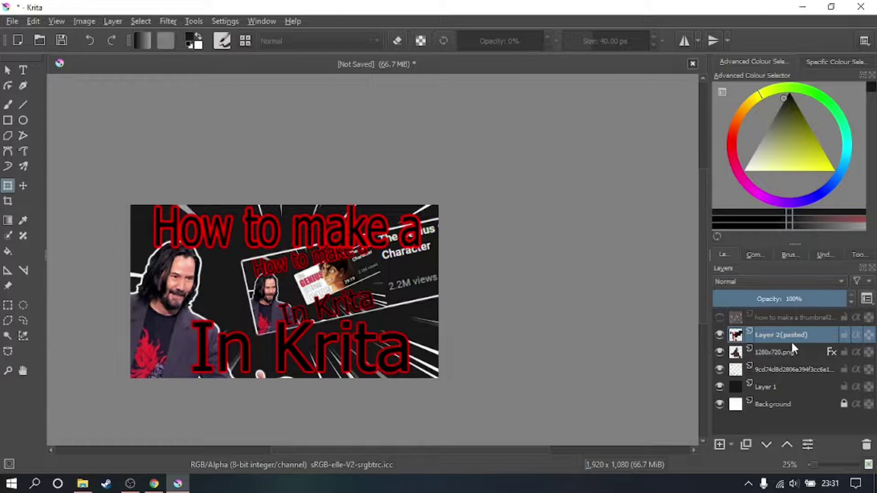
pyautogui.hotkey('ctrl', 'e')
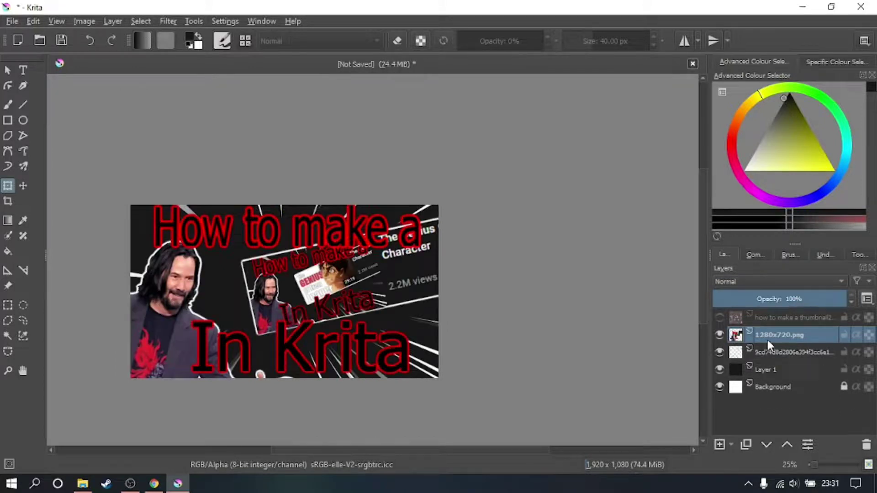
pyautogui.hotkey('ctrl', 'e')
pyautogui.hotkey('ctrl', 'e')
pyautogui.click(719, 335)
pyautogui.click(718, 336)
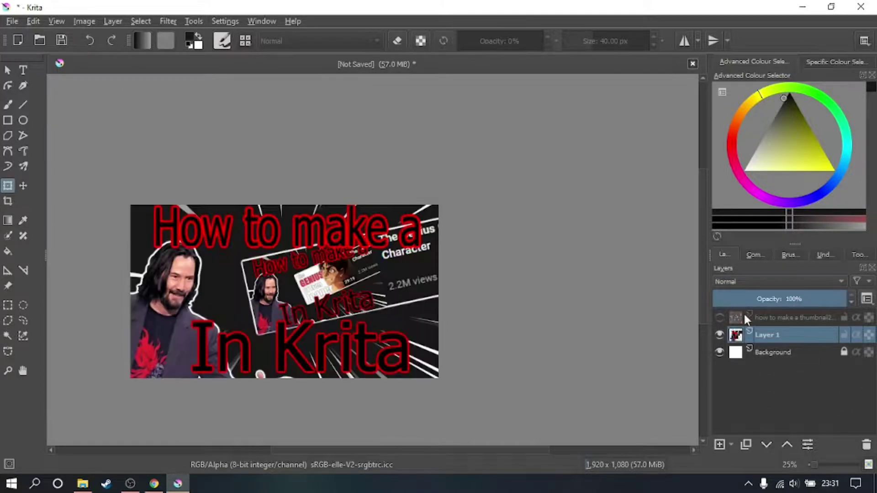
# - Show the thumbnail2 layer, then shrink and tilt it to cover the video picture inside the nested thumbnail
pyautogui.click(742, 313)
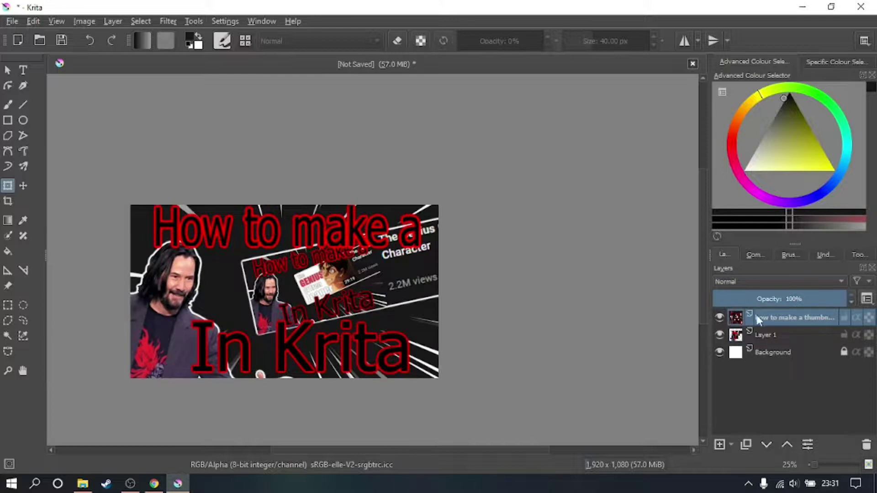
pyautogui.moveTo(771, 319)
pyautogui.moveTo(307, 262); pyautogui.dragTo(378, 222)
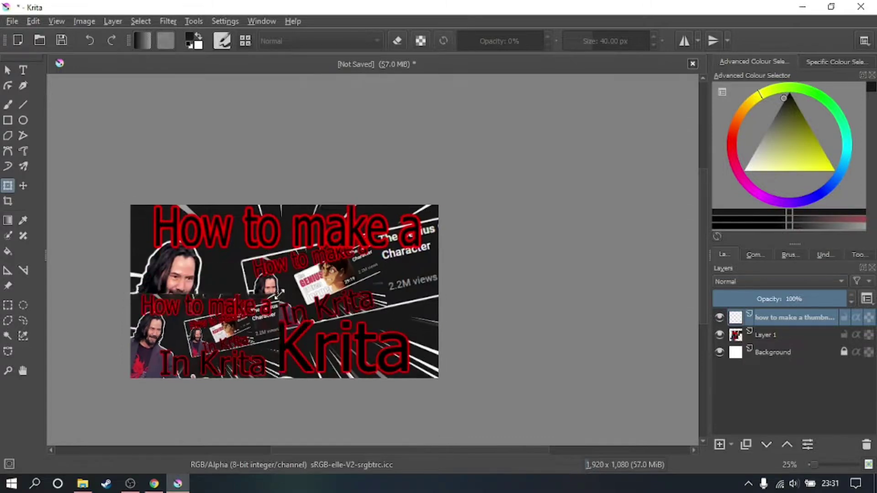
pyautogui.scroll(2, 378, 223)
pyautogui.moveTo(541, 121); pyautogui.dragTo(512, 151)
pyautogui.scroll(1, 304, 258)
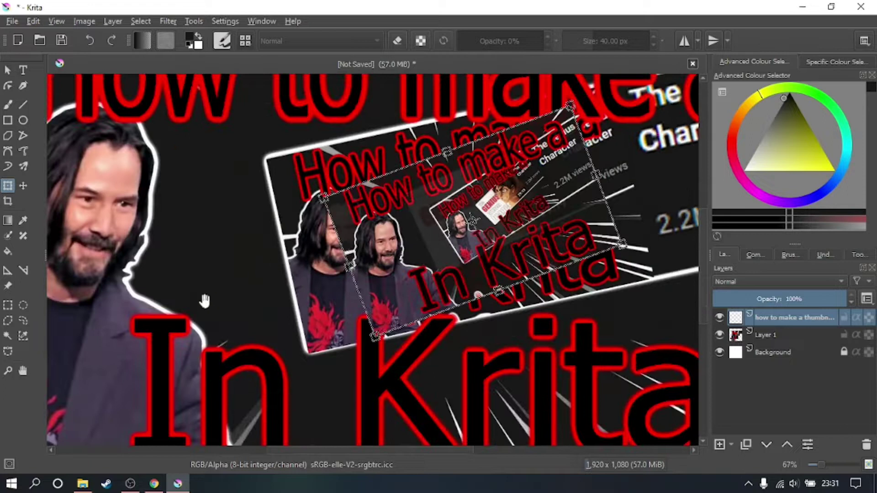
pyautogui.moveTo(199, 305); pyautogui.dragTo(190, 346)
pyautogui.scroll(3, 354, 233)
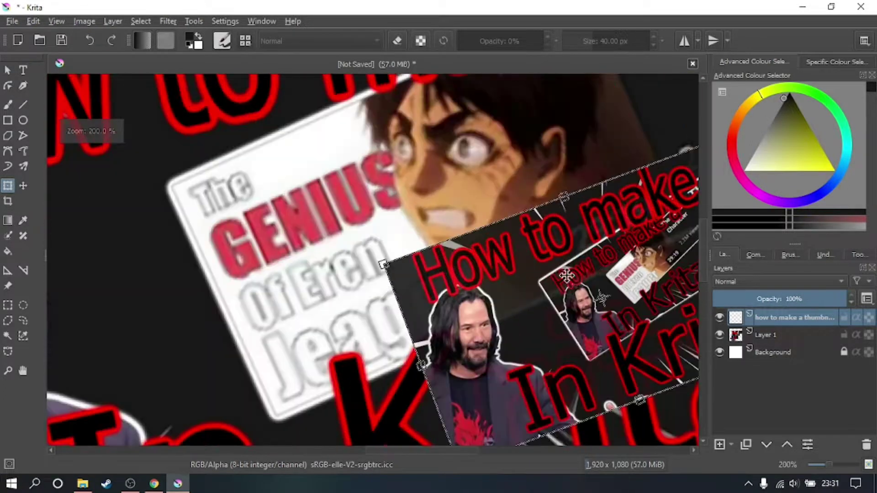
pyautogui.scroll(-6, 471, 214)
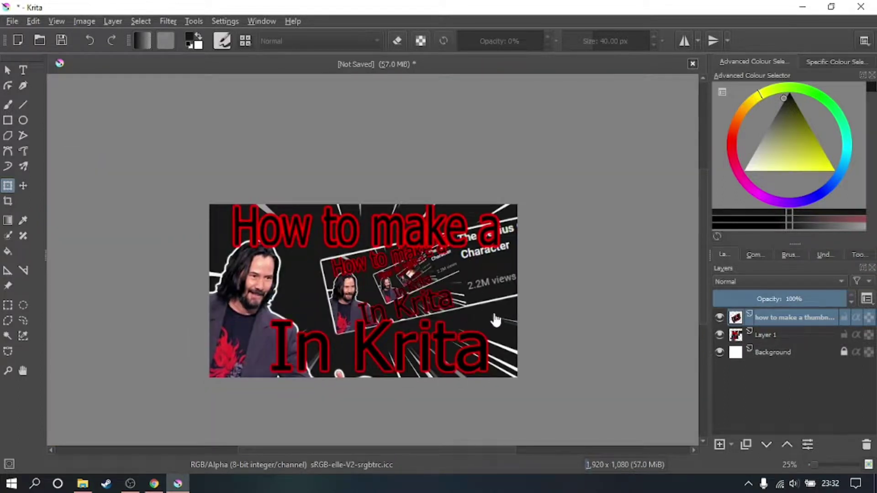
pyautogui.scroll(3, 402, 352)
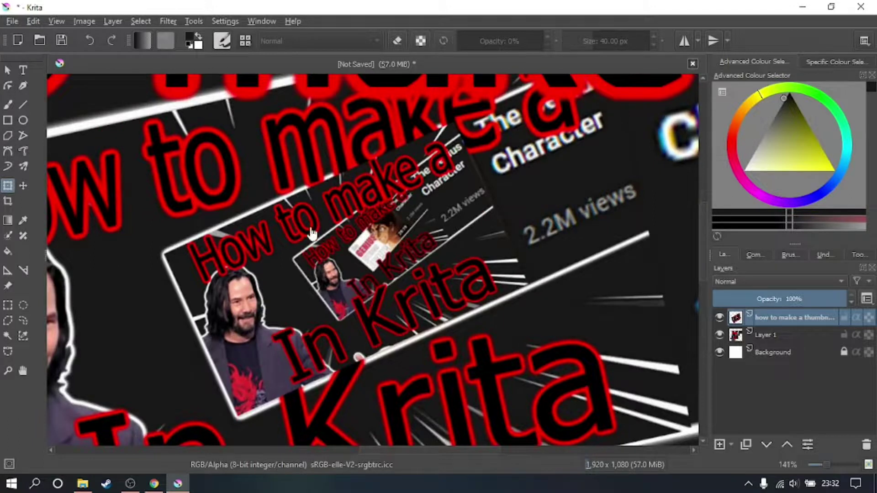
pyautogui.scroll(-2, 415, 411)
# - Export the image as a JPEG named "how to make a thumbnai3l.jpg" in the other thumbnails folder
pyautogui.click(12, 21)
pyautogui.click(36, 139)
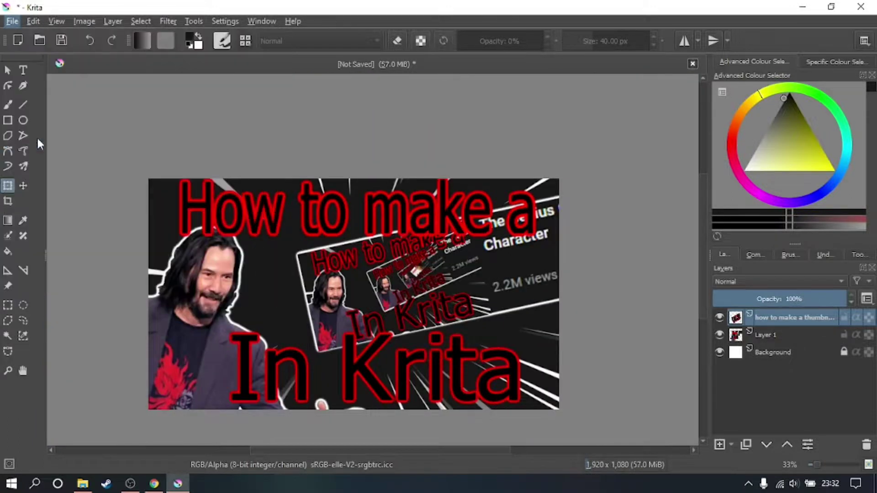
pyautogui.write('3l.jpg')
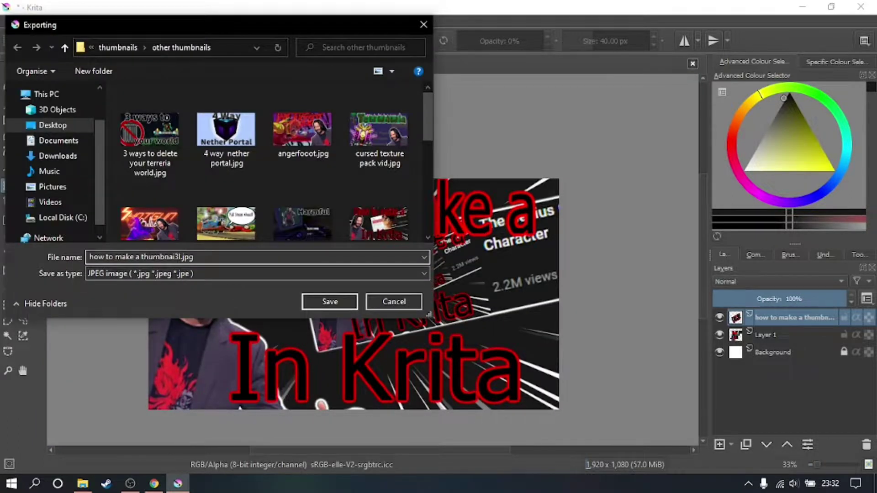
pyautogui.press('Return')
# - Insert how to make a thumbnai3l.jpg from File Explorer's other thumbnails folder into the Krita document as a new layer
pyautogui.click(85, 484)
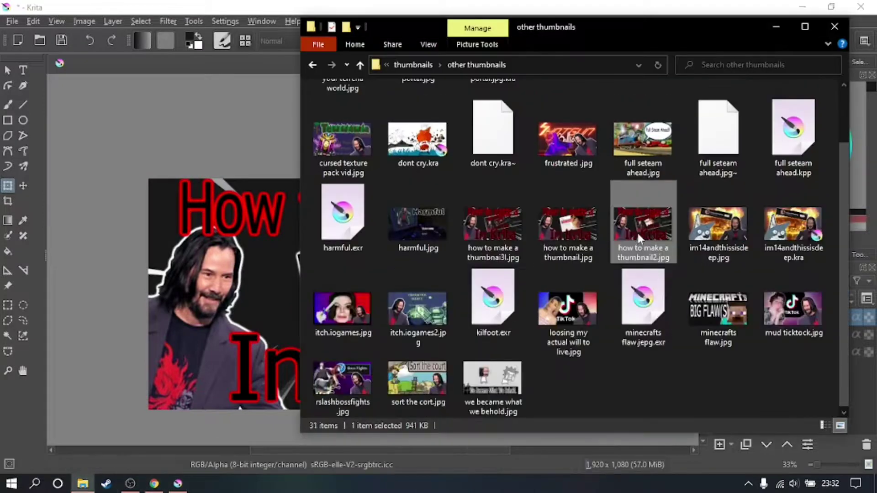
pyautogui.moveTo(493, 224); pyautogui.dragTo(280, 291)
pyautogui.click(281, 291)
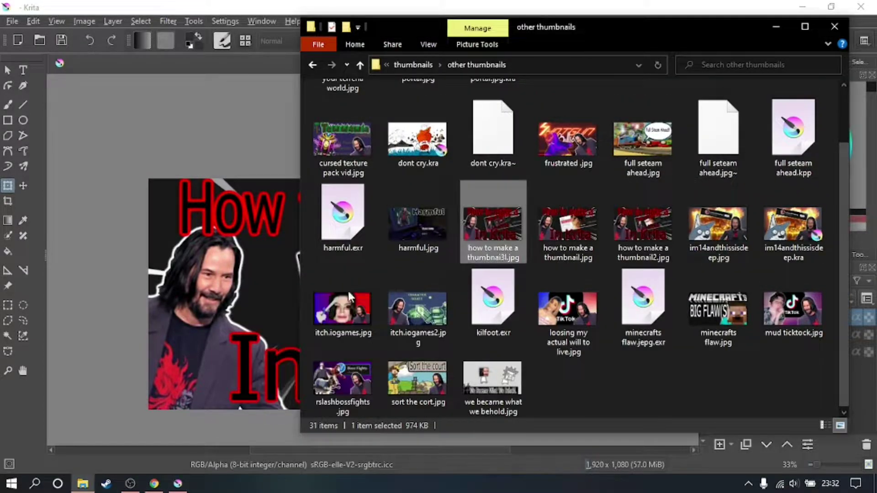
# - Shrink and tilt the newly inserted thumbnail to cover the video picture in the innermost nested thumbnail
pyautogui.moveTo(560, 175); pyautogui.dragTo(273, 340)
pyautogui.scroll(2, 389, 311)
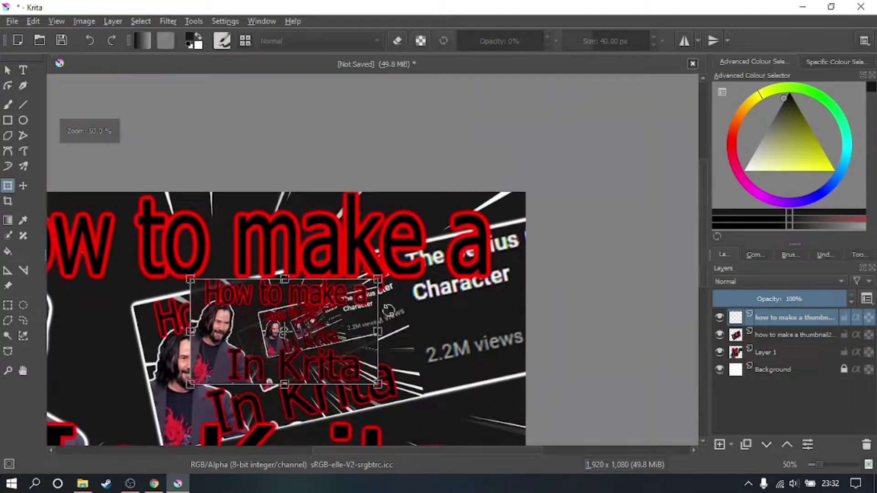
pyautogui.moveTo(378, 279); pyautogui.dragTo(214, 371)
pyautogui.scroll(4, 225, 367)
pyautogui.moveTo(260, 345); pyautogui.dragTo(304, 306)
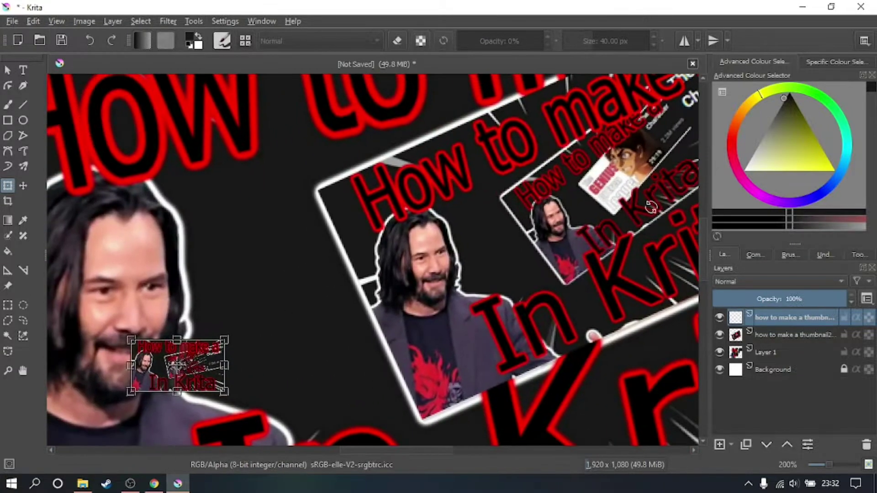
pyautogui.scroll(3, 333, 186)
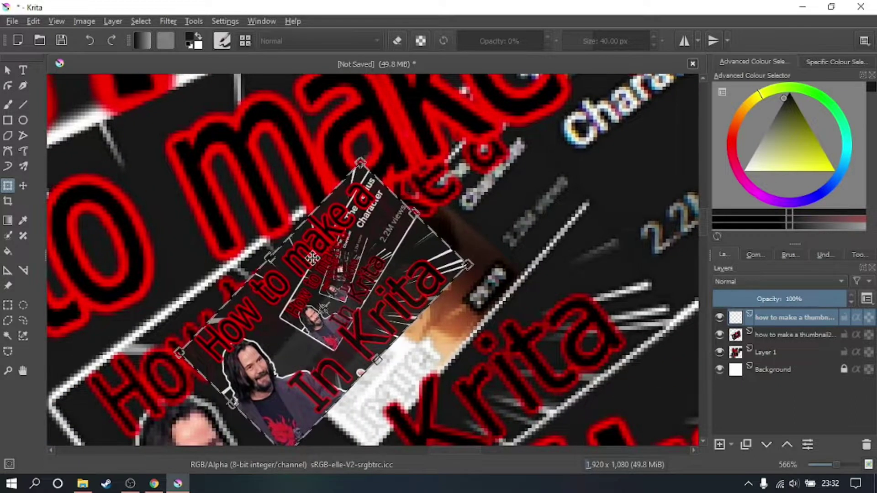
pyautogui.moveTo(373, 271); pyautogui.dragTo(424, 240)
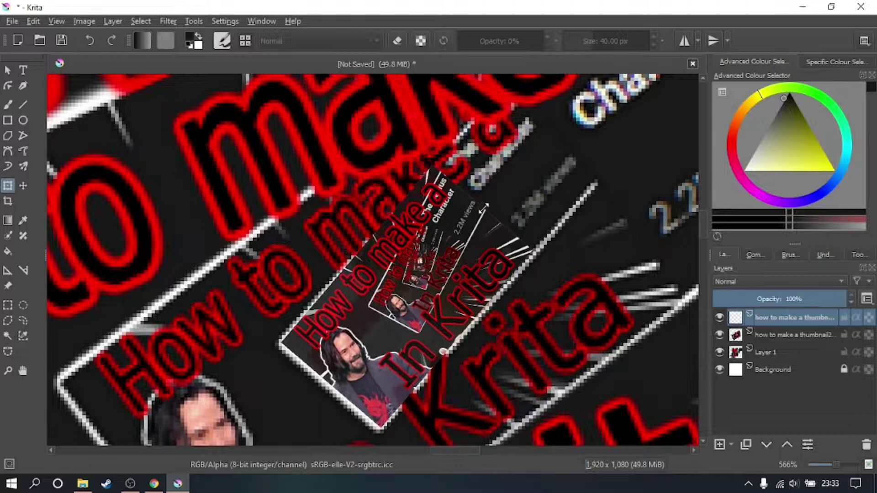
pyautogui.rightClick(435, 264)
pyautogui.click(478, 417)
pyautogui.scroll(-10, 402, 315)
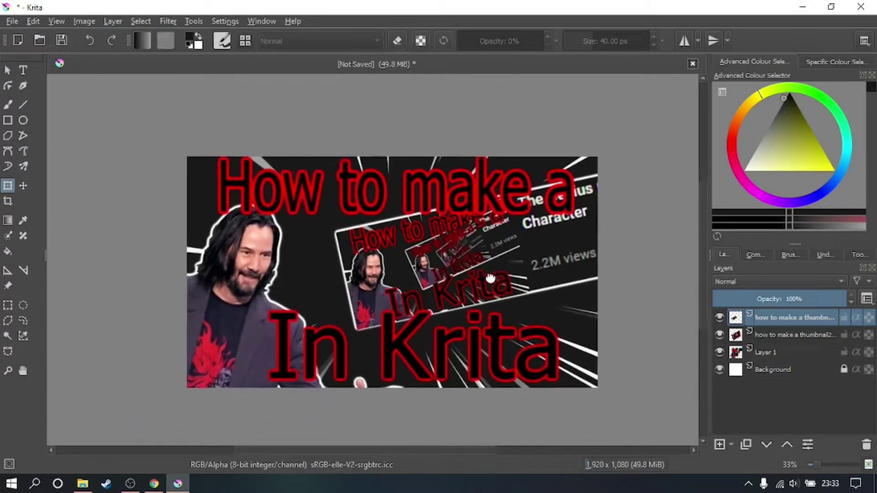
# - Export the image under the new name "how to make a thumbnailfinial.jpg" without replacing the existing thumbnail file
pyautogui.click(12, 21)
pyautogui.click(43, 140)
pyautogui.click(330, 302)
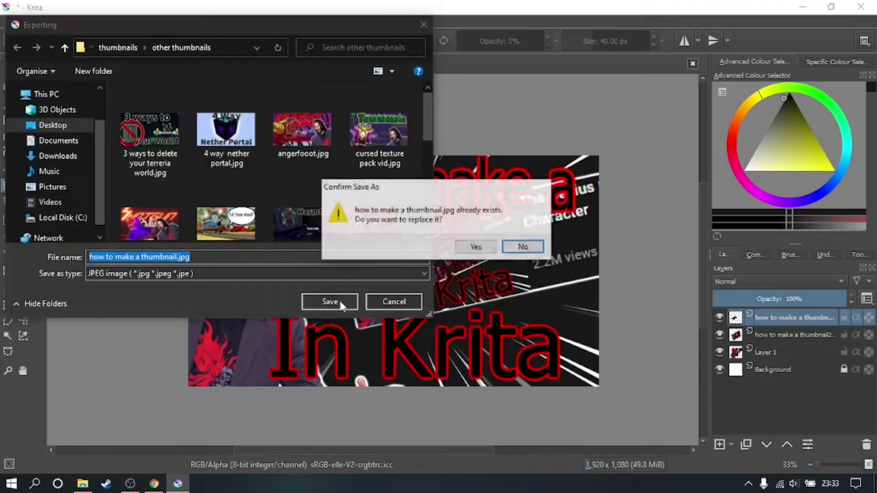
pyautogui.click(523, 247)
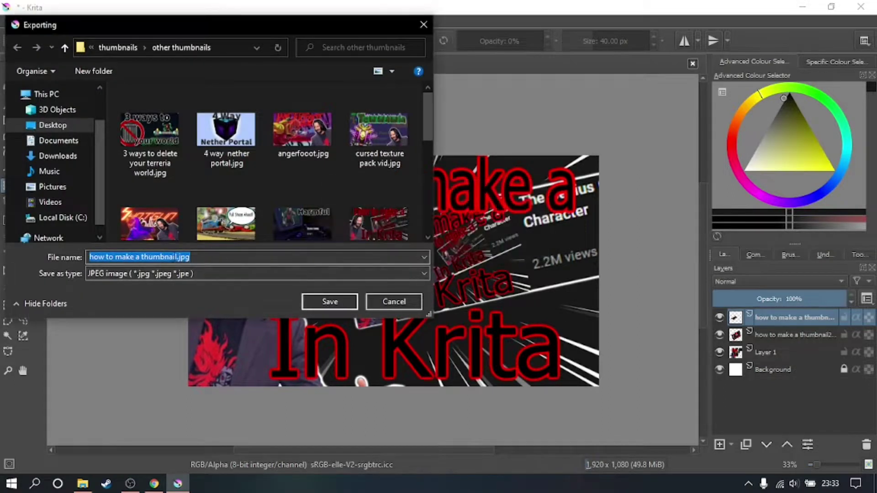
pyautogui.press('Right')
pyautogui.write('finial')
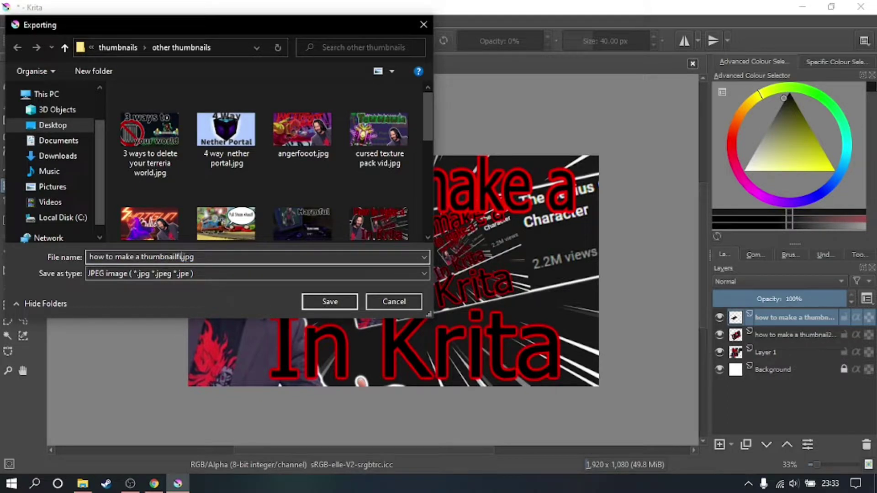
pyautogui.click(343, 302)
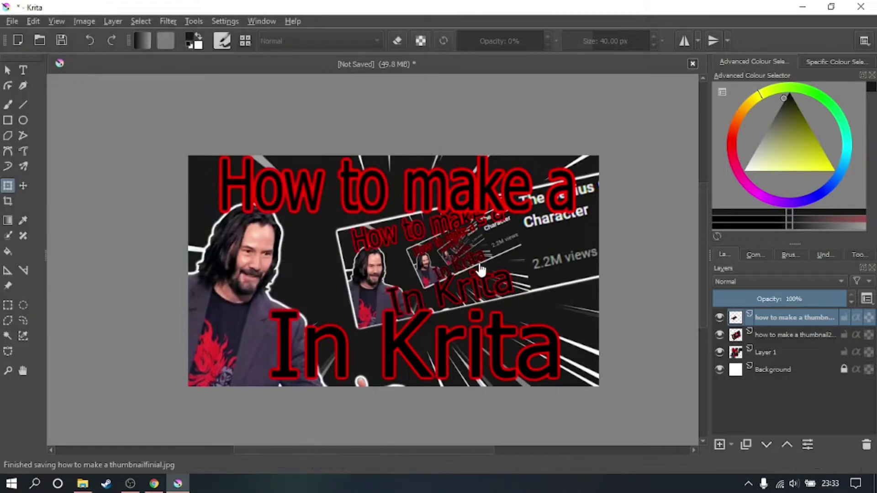
pyautogui.scroll(6, 466, 256)
pyautogui.scroll(5, 429, 190)
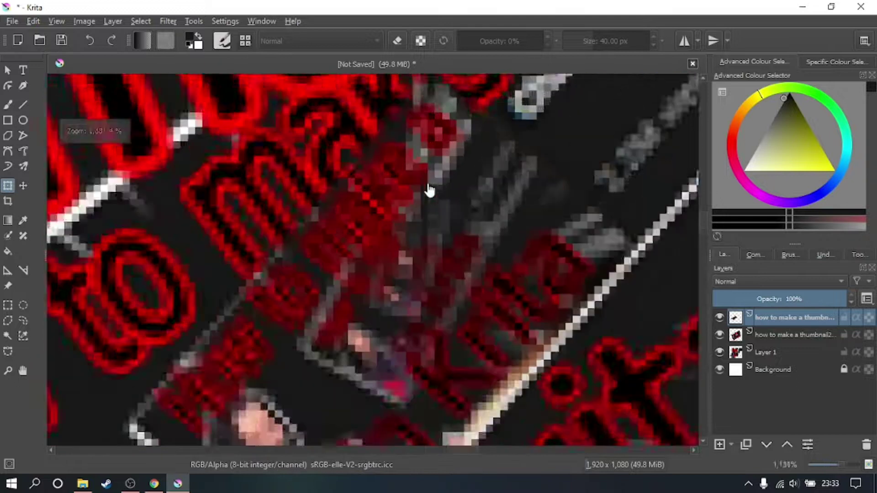
pyautogui.scroll(-12, 473, 251)
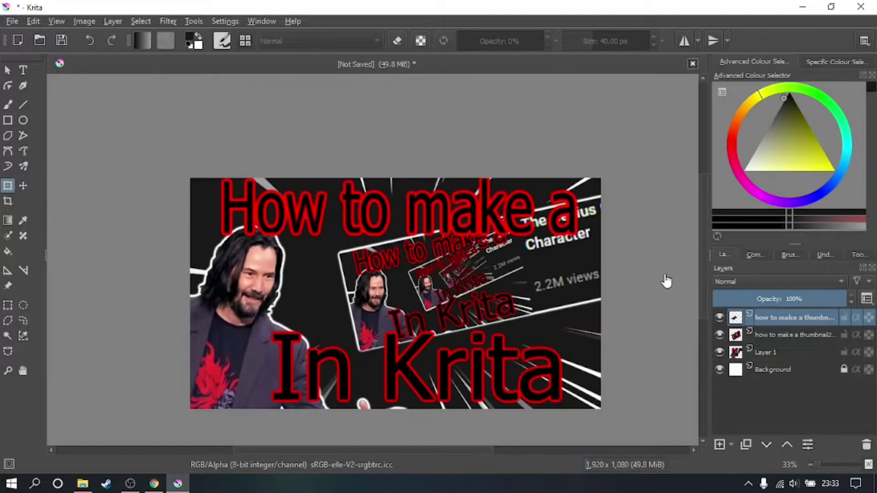